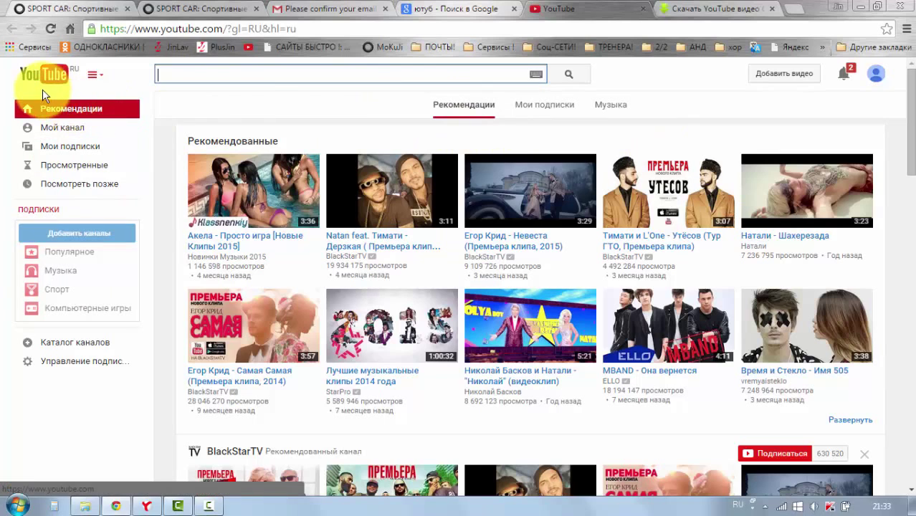
# - Start a new video upload and choose the file "Кунг-фу Панда 3 (2016) - Русский Трейлер (мультфильм)" from the Загрузки folder
pyautogui.click(42, 80)
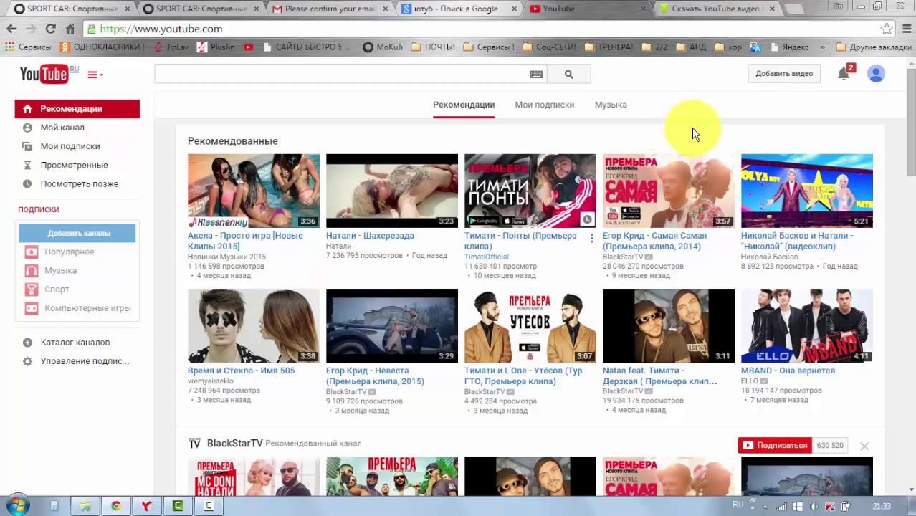
pyautogui.click(765, 85)
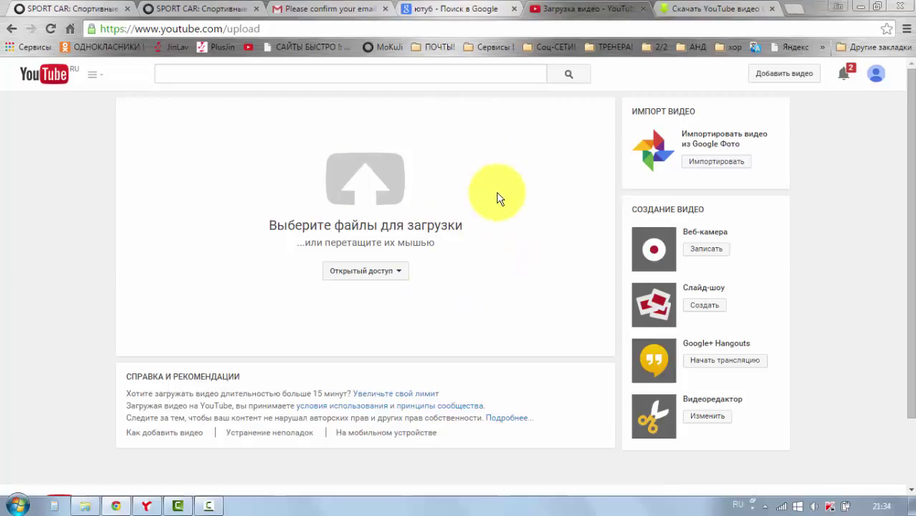
pyautogui.click(379, 185)
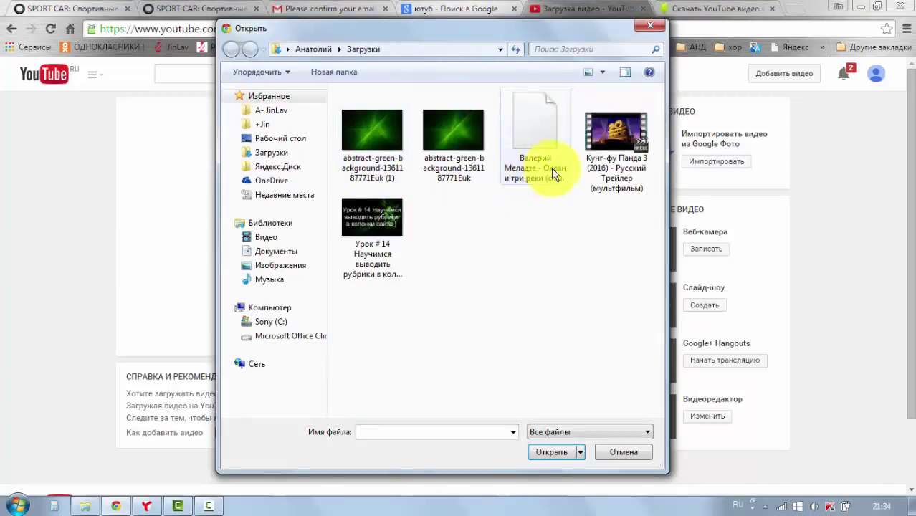
pyautogui.click(592, 140)
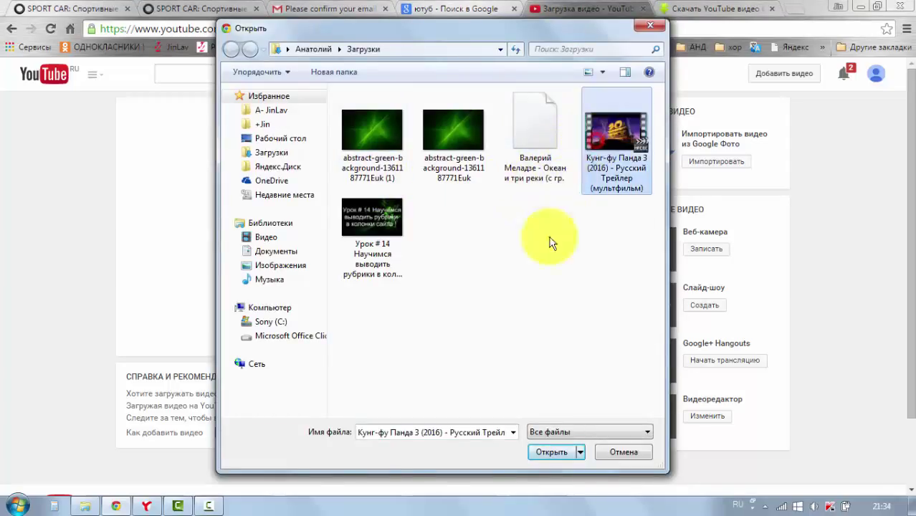
pyautogui.click(534, 454)
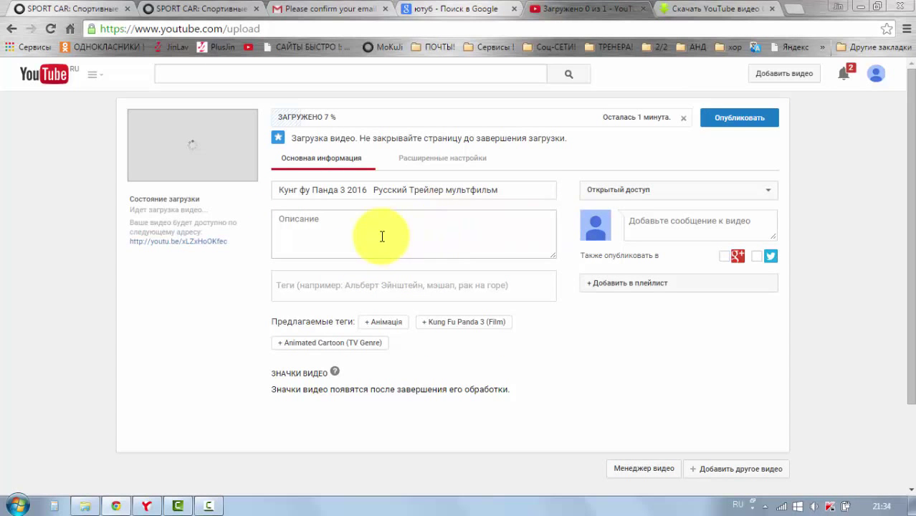
pyautogui.click(283, 189)
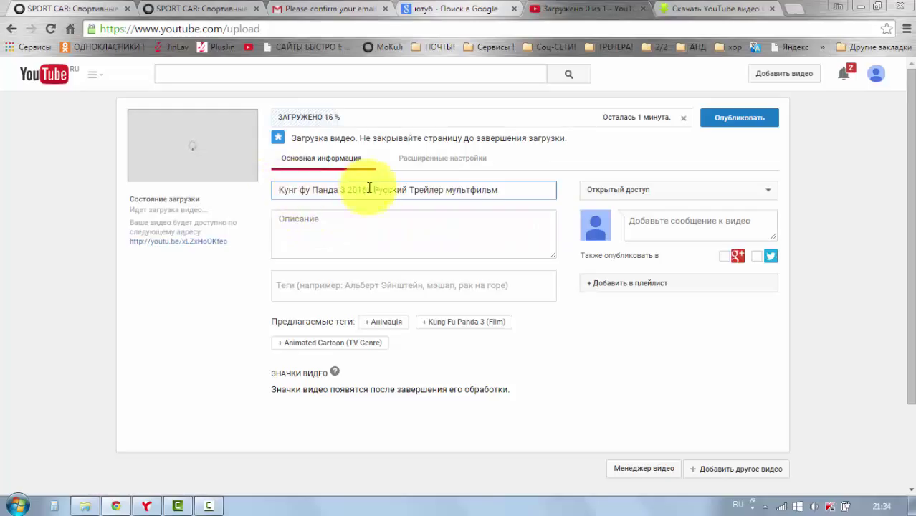
pyautogui.click(527, 188)
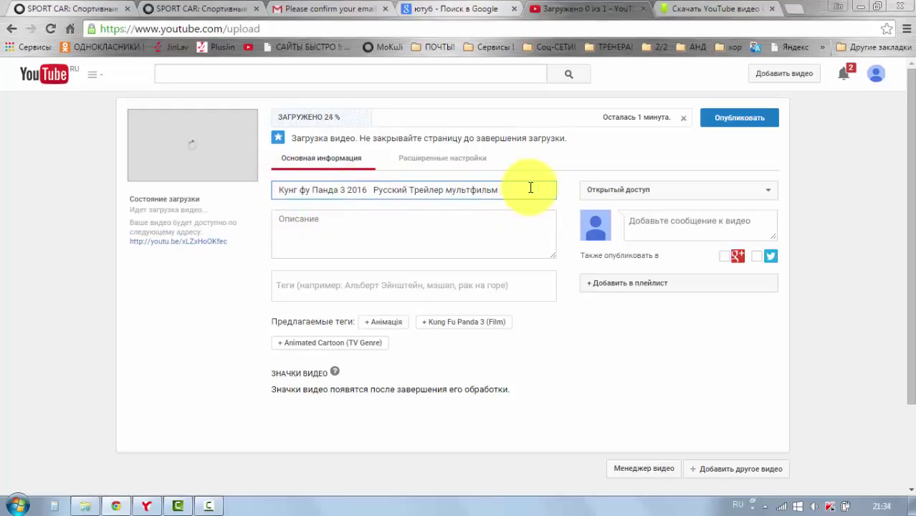
pyautogui.click(318, 236)
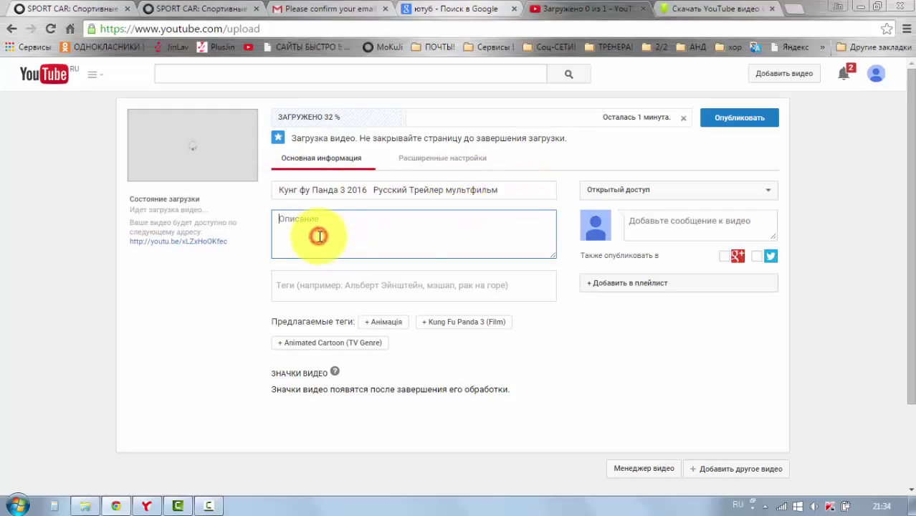
# - Switch the video's access to Доступ по ссылке and back to Открытый доступ, and publish the video
pyautogui.click(769, 192)
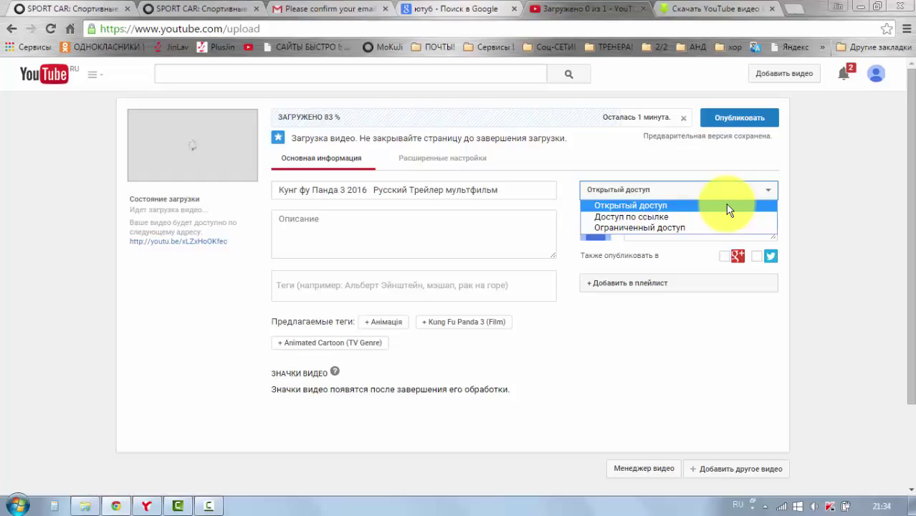
pyautogui.click(690, 217)
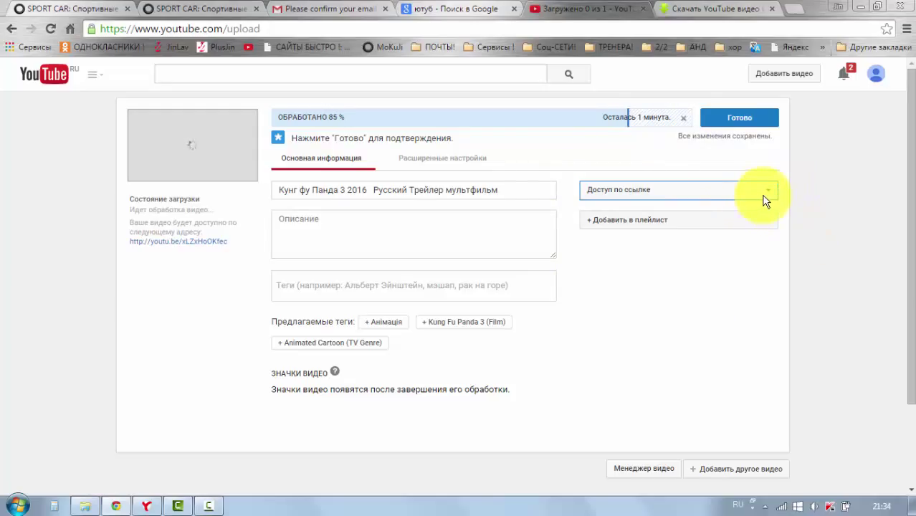
pyautogui.click(769, 199)
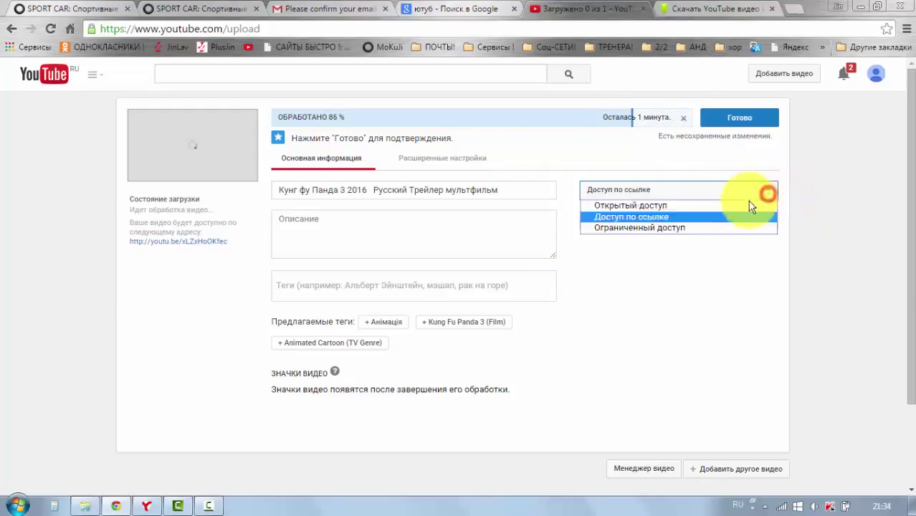
pyautogui.click(745, 203)
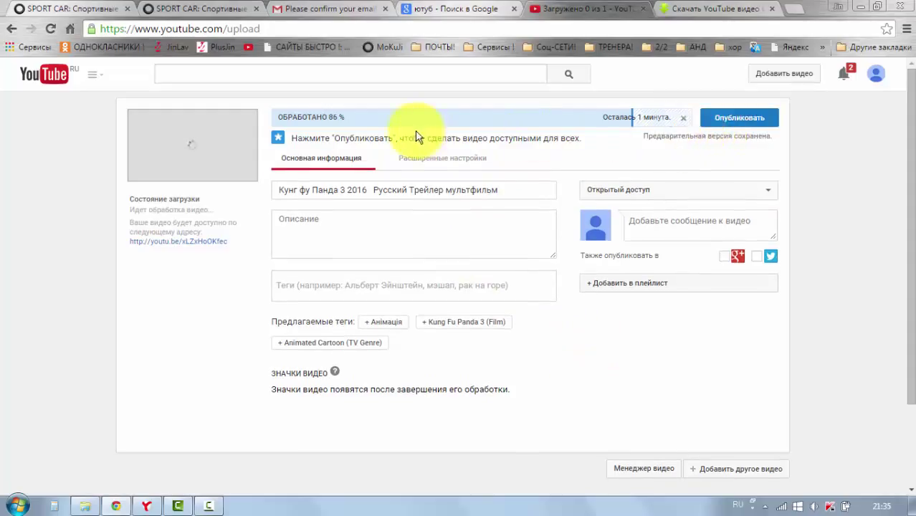
pyautogui.click(719, 122)
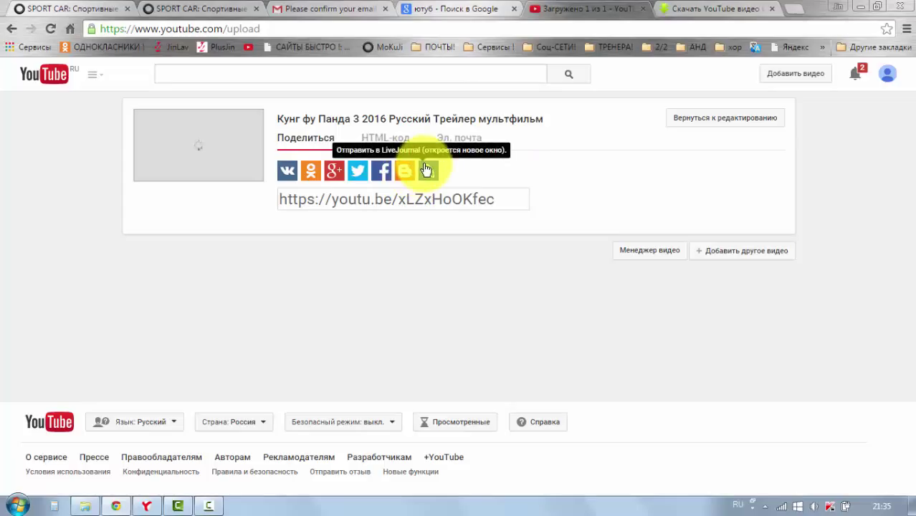
# - Open the uploaded Kung Fu Panda 3 trailer from the channel's video list and pause its playback
pyautogui.click(100, 80)
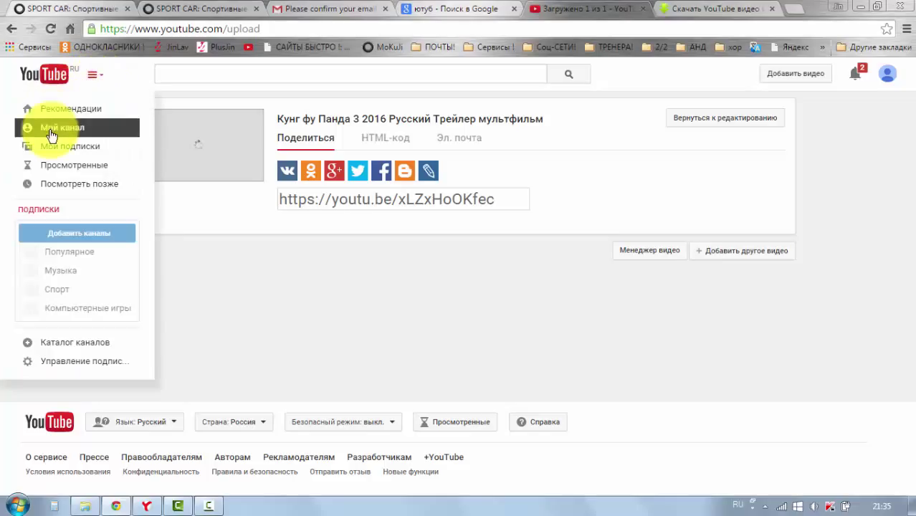
pyautogui.click(51, 131)
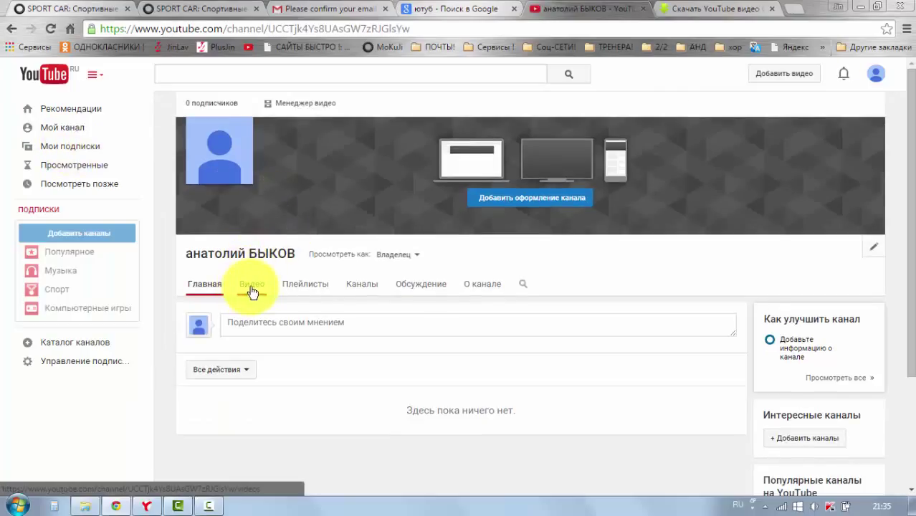
pyautogui.click(251, 290)
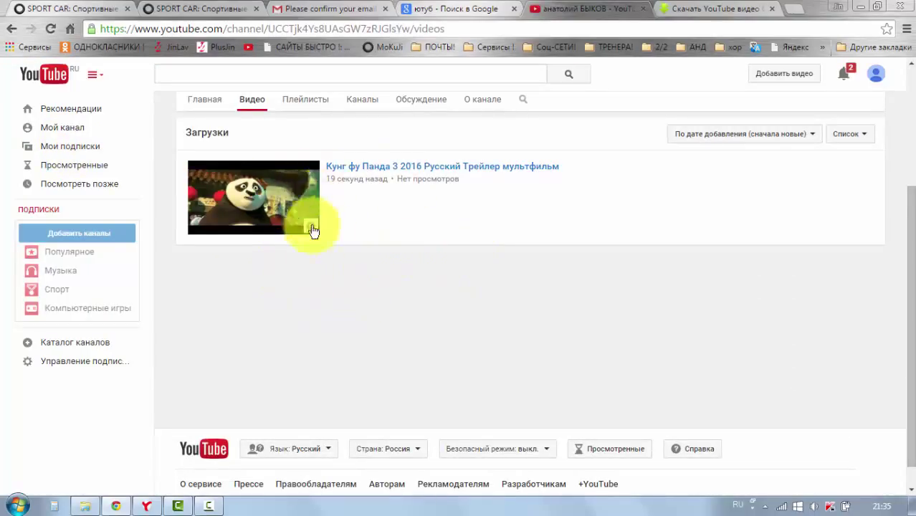
pyautogui.click(370, 170)
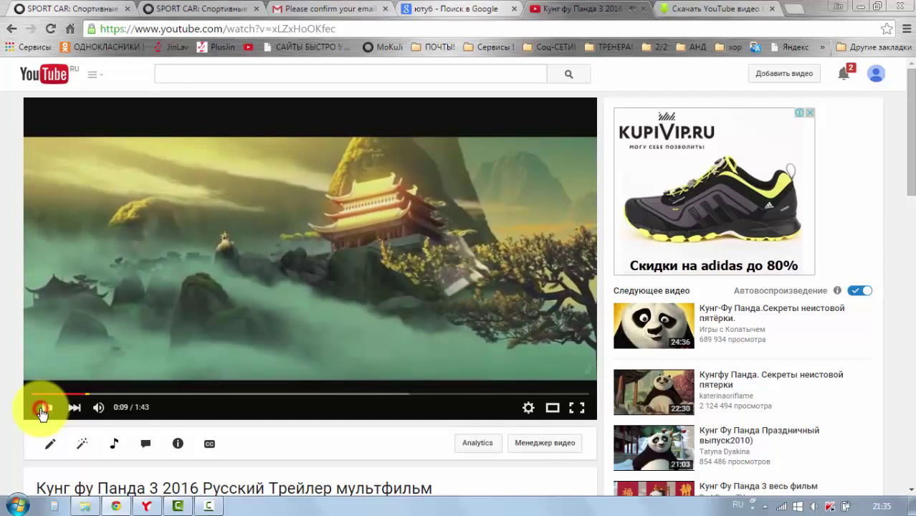
pyautogui.click(41, 410)
# - Display the video's HTML embed code in its sharing options and copy the code
pyautogui.scroll(-2, 6, 395)
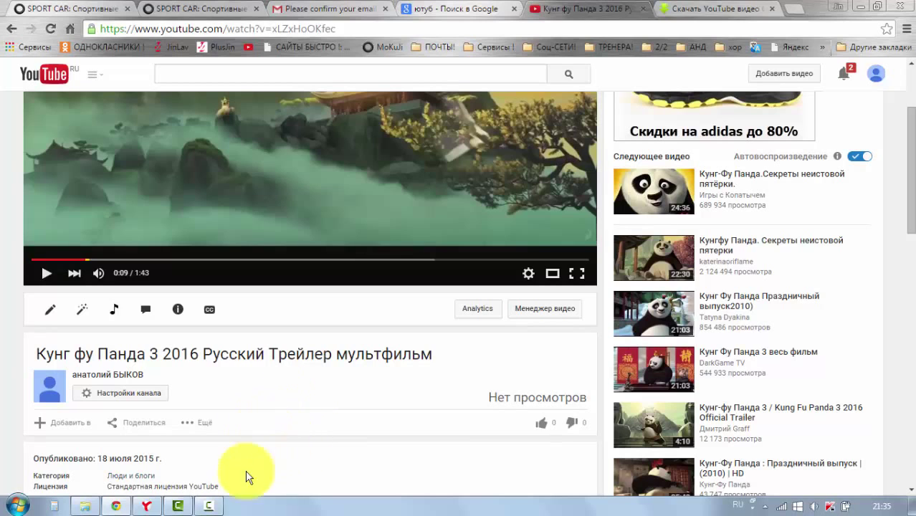
pyautogui.scroll(2, 286, 454)
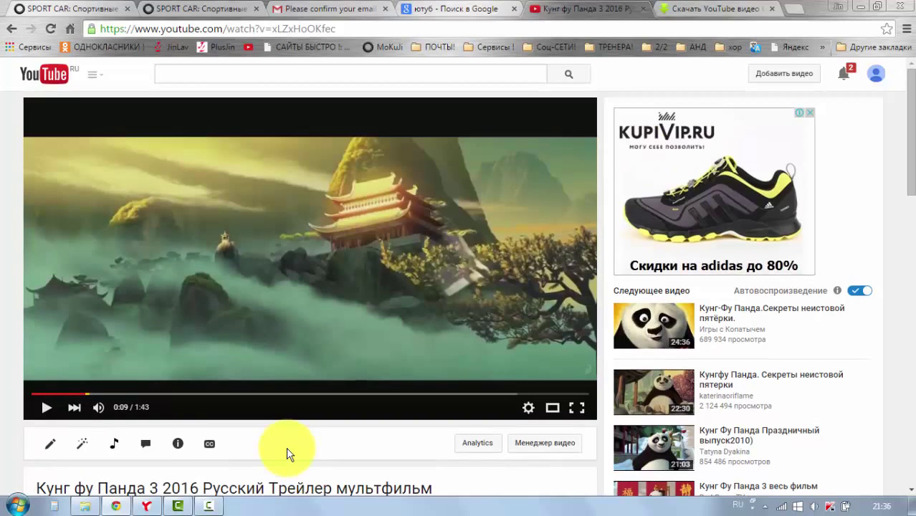
pyautogui.scroll(-1, 287, 453)
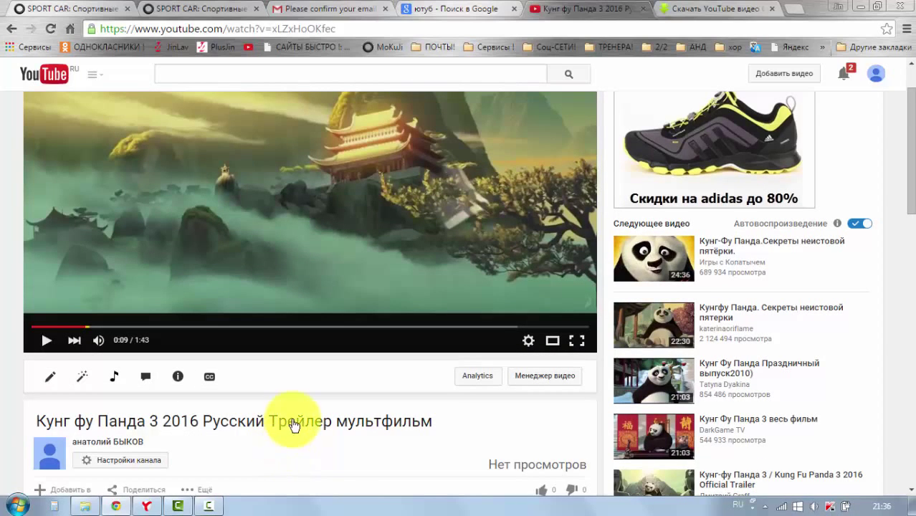
pyautogui.scroll(-1, 294, 426)
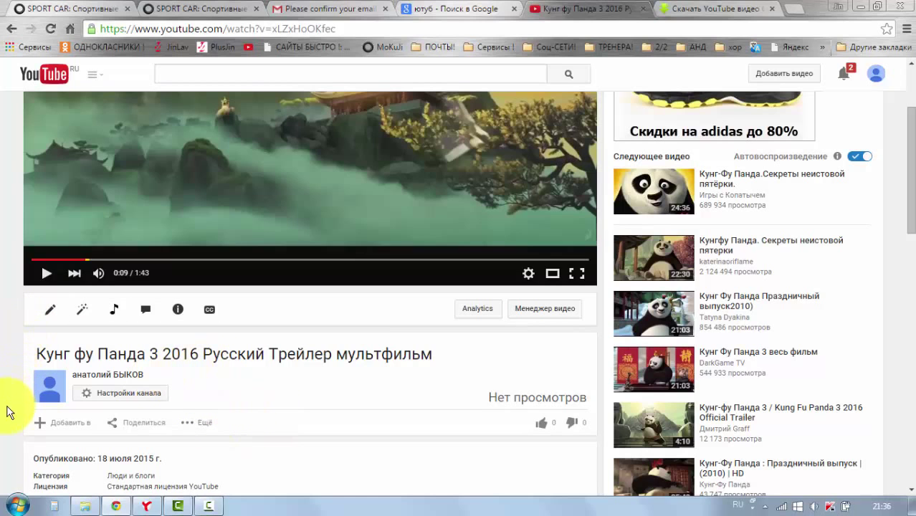
pyautogui.click(143, 434)
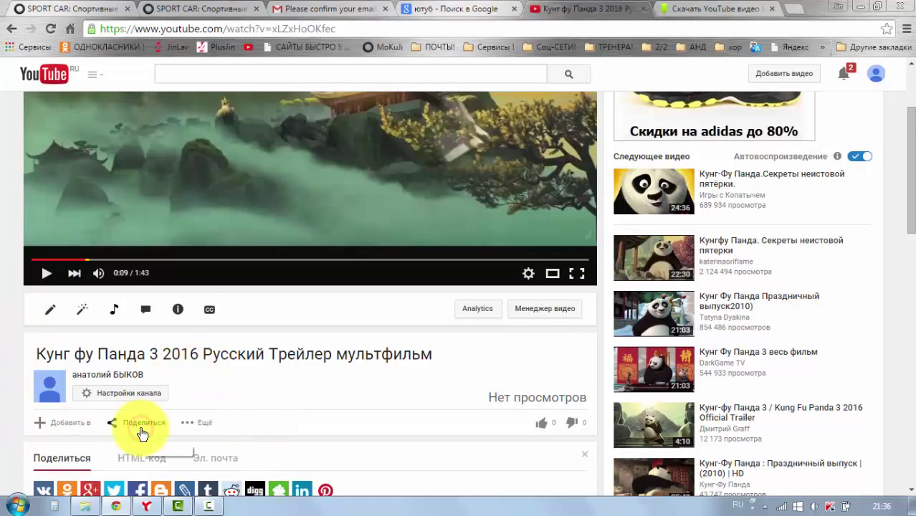
pyautogui.scroll(-1, 217, 403)
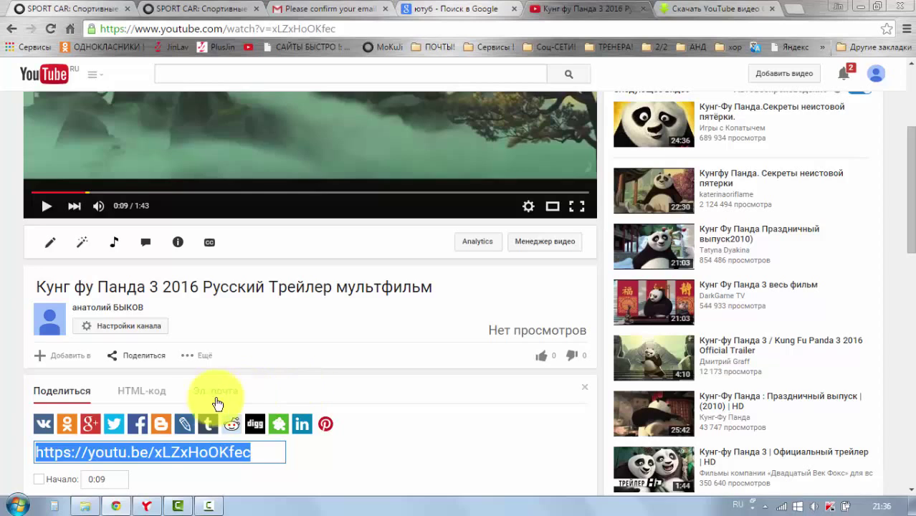
pyautogui.click(140, 395)
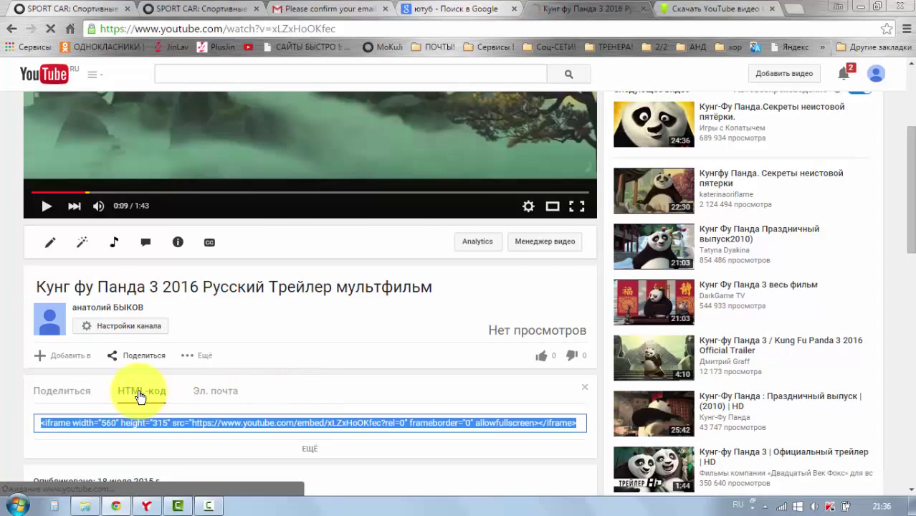
pyautogui.scroll(-1, 120, 440)
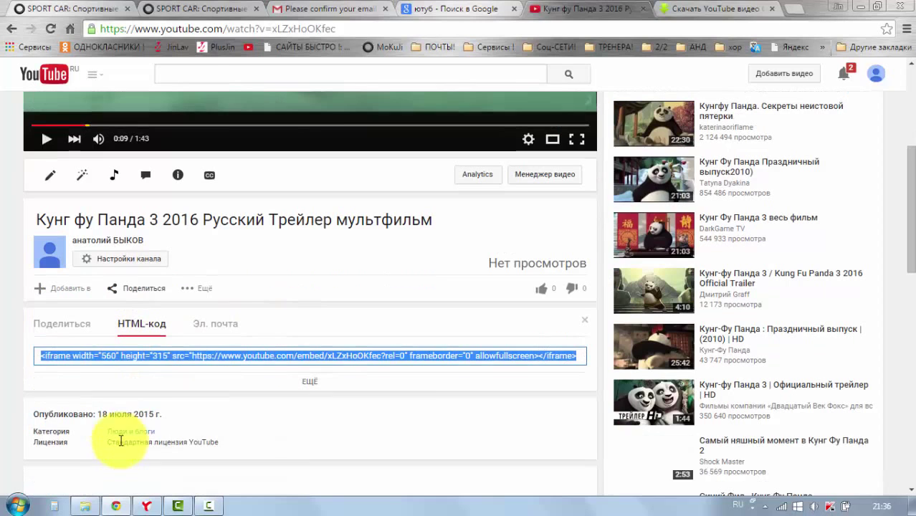
pyautogui.rightClick(167, 355)
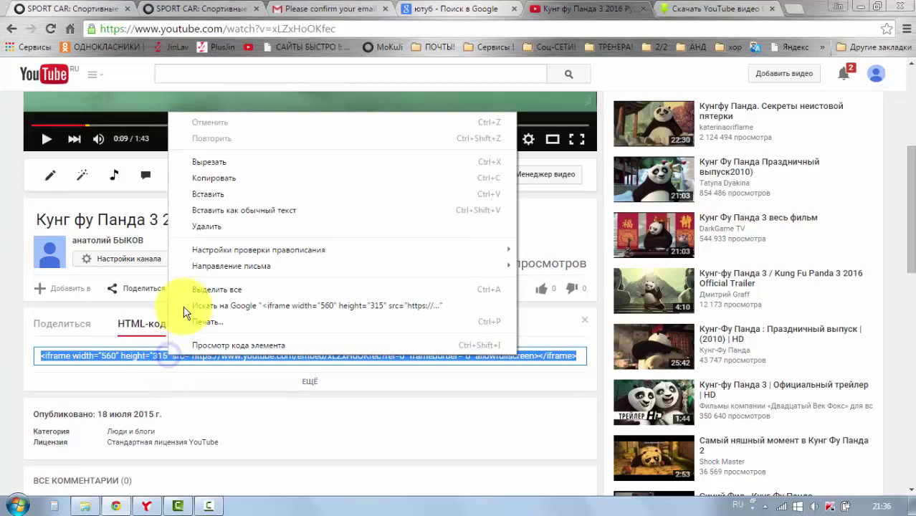
pyautogui.click(214, 179)
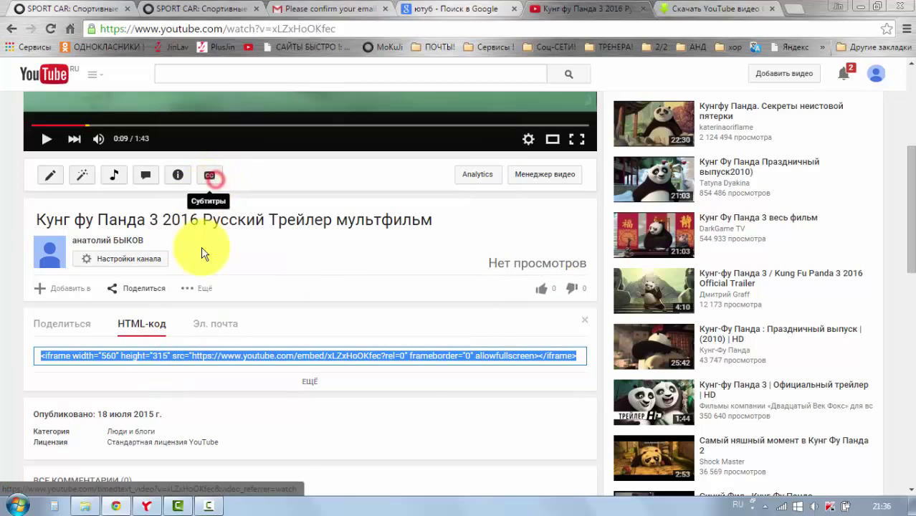
# - Expand the embed settings and switch the display of similar videos after playback on and off again
pyautogui.click(309, 384)
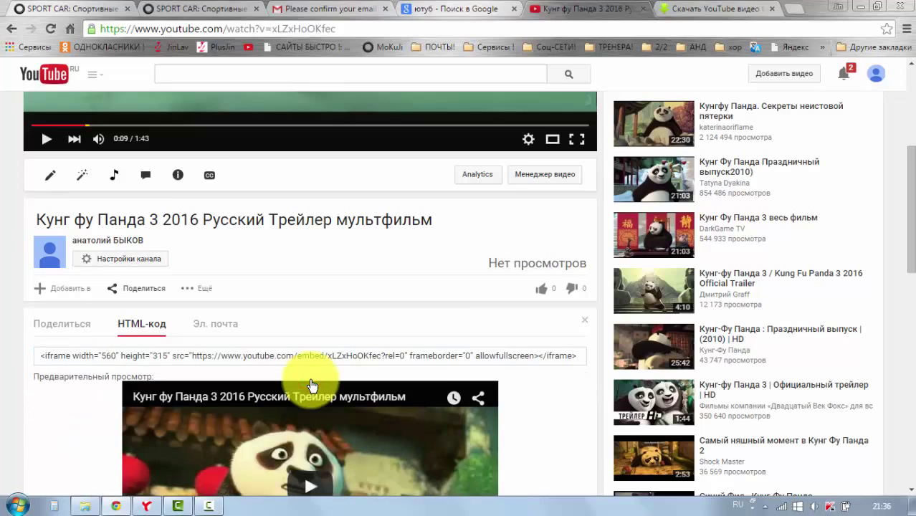
pyautogui.scroll(-1, 287, 391)
pyautogui.scroll(-3, 283, 390)
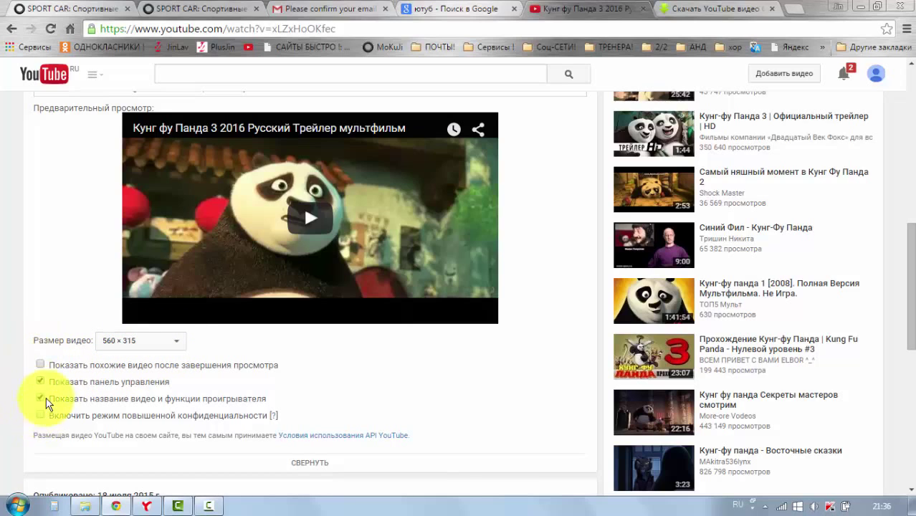
pyautogui.click(52, 364)
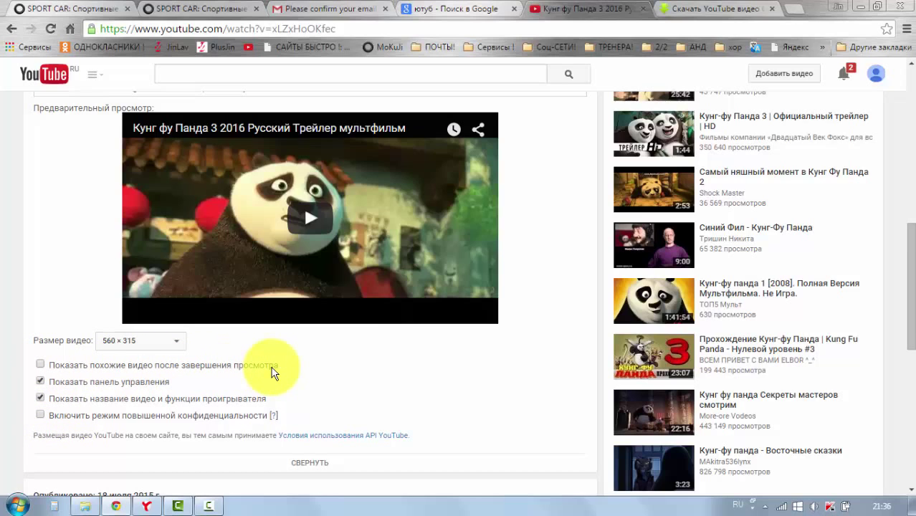
pyautogui.click(38, 367)
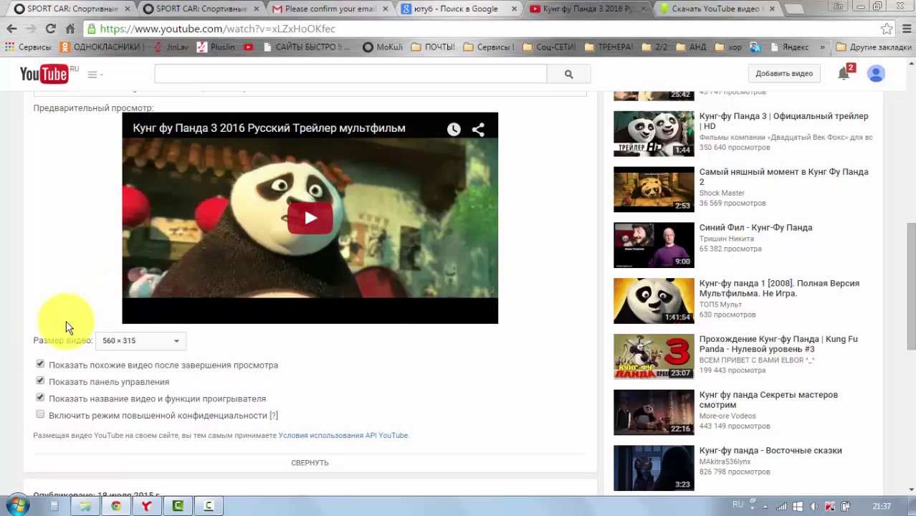
pyautogui.click(40, 365)
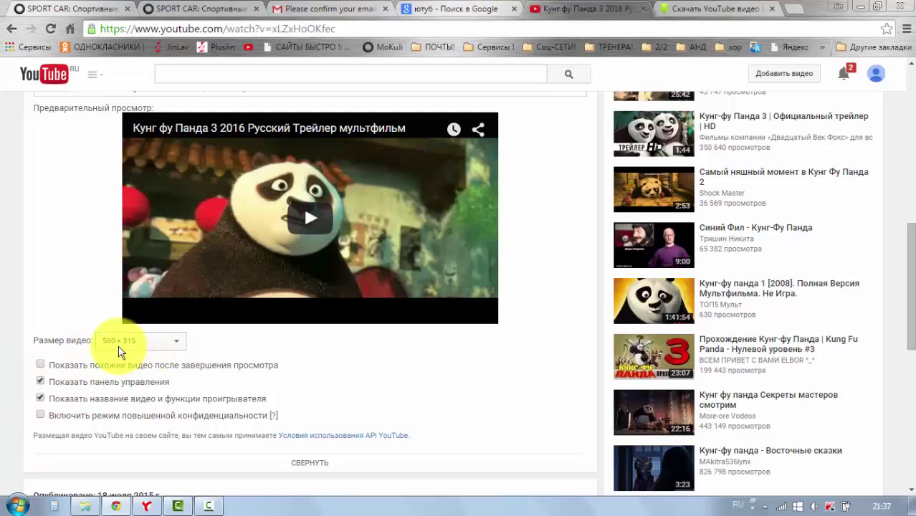
# - Copy the complete 560 × 315 iframe embed code and switch to the SPORT CAR website
pyautogui.scroll(1, 229, 204)
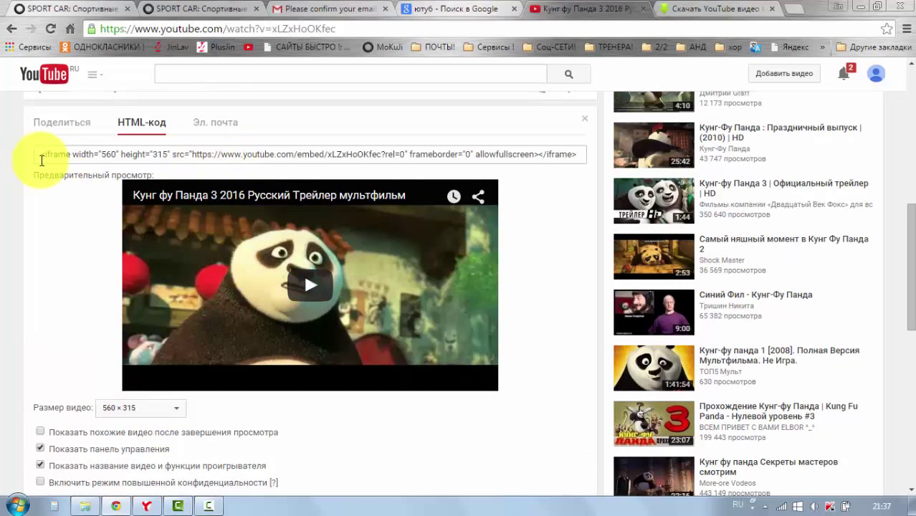
pyautogui.moveTo(40, 155); pyautogui.dragTo(593, 155)
pyautogui.hotkey('ctrl', 'c')
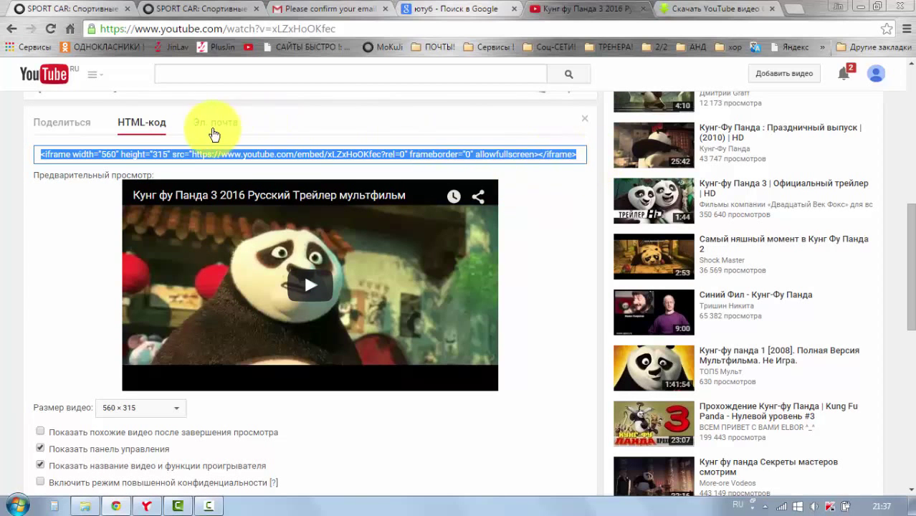
pyautogui.click(71, 9)
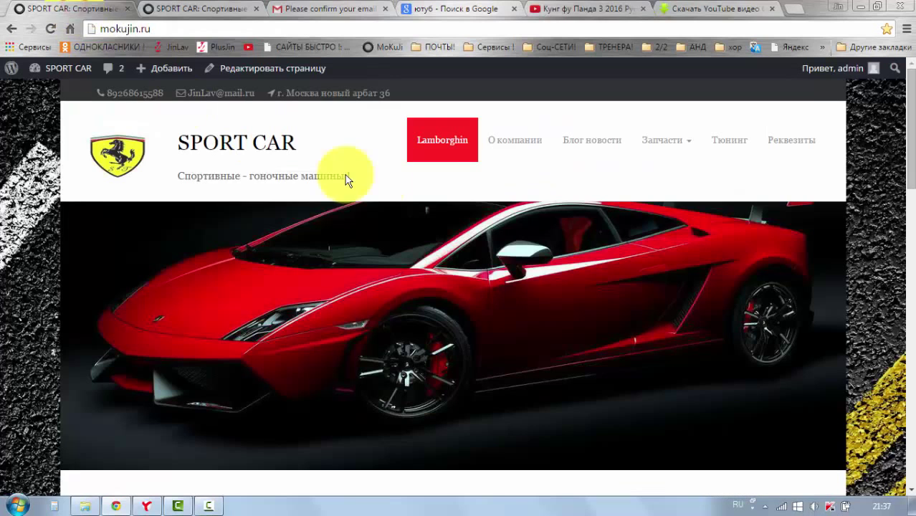
# - Reload the SPORT CAR homepage and review the Lamborghin page's current content
pyautogui.scroll(-2, 429, 178)
pyautogui.scroll(2, 431, 172)
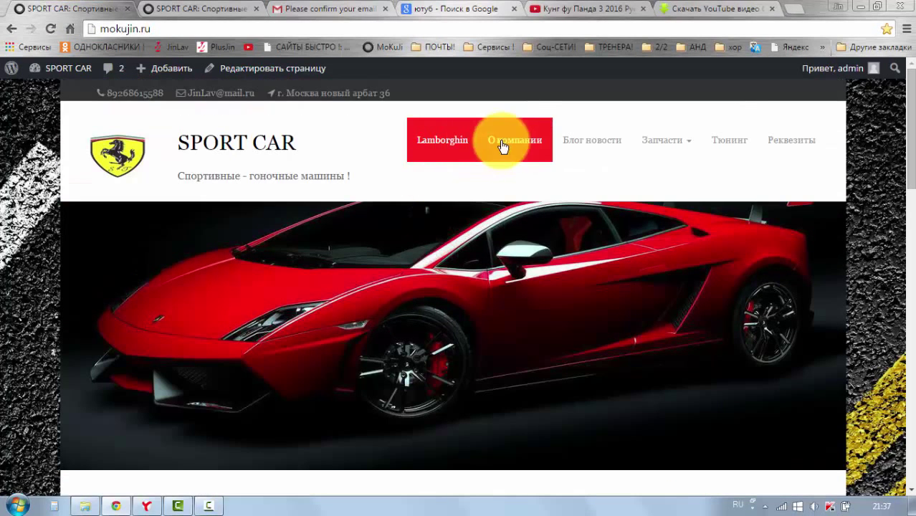
pyautogui.click(51, 28)
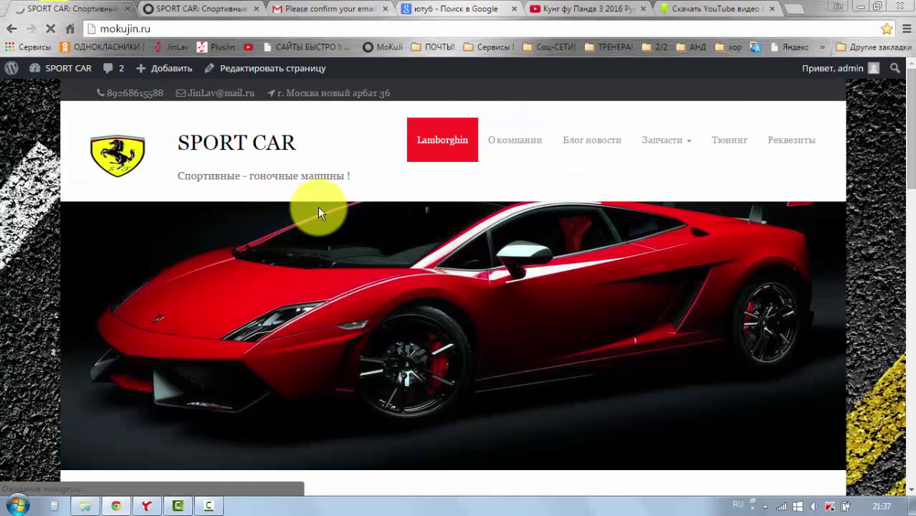
pyautogui.scroll(-5, 326, 247)
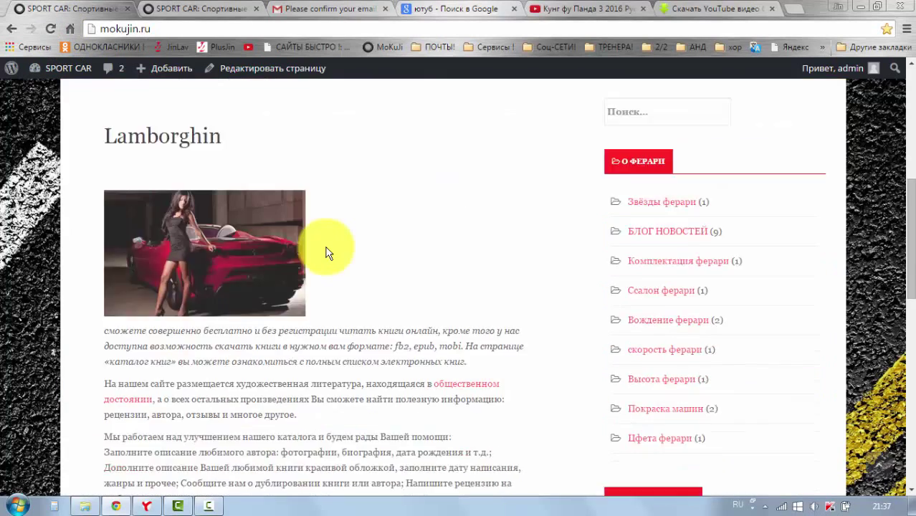
pyautogui.scroll(-1, 324, 250)
pyautogui.scroll(5, 324, 249)
pyautogui.scroll(1, 414, 194)
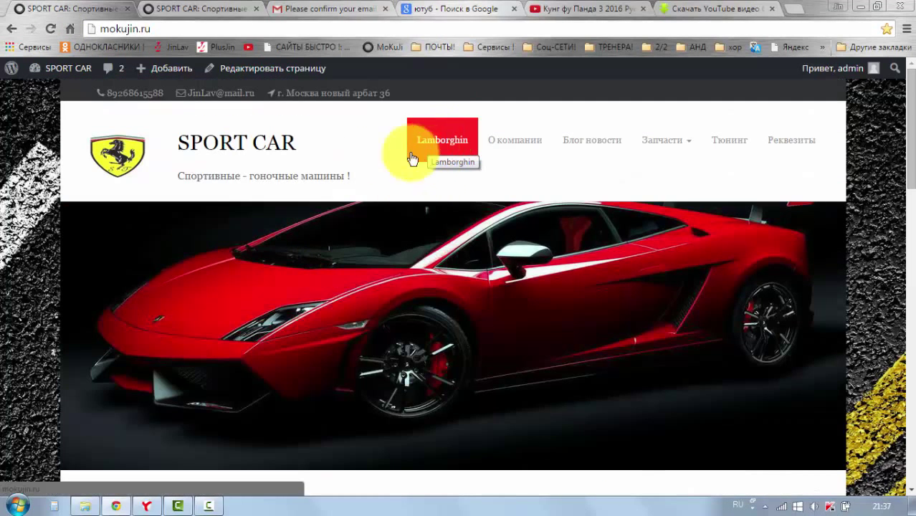
# - Open the Lamborghin page for editing and switch its content editor to text (HTML) mode
pyautogui.click(243, 74)
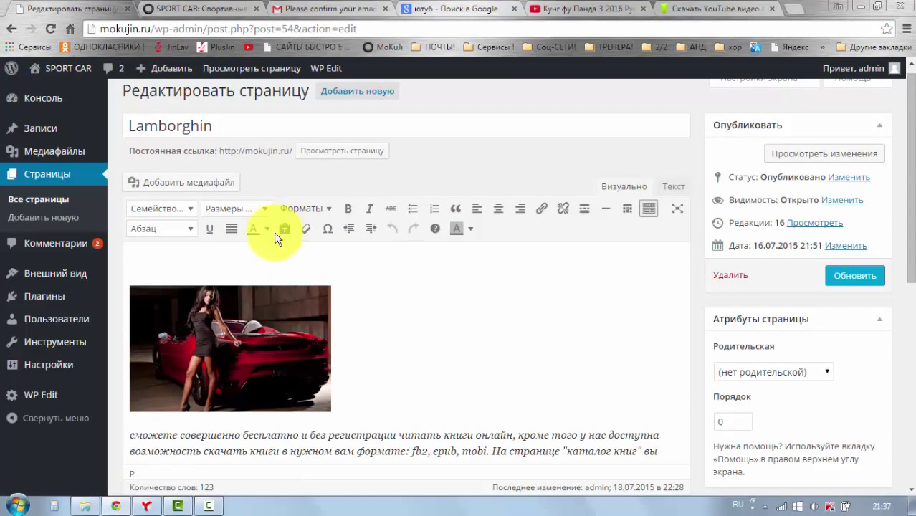
pyautogui.scroll(-1, 380, 265)
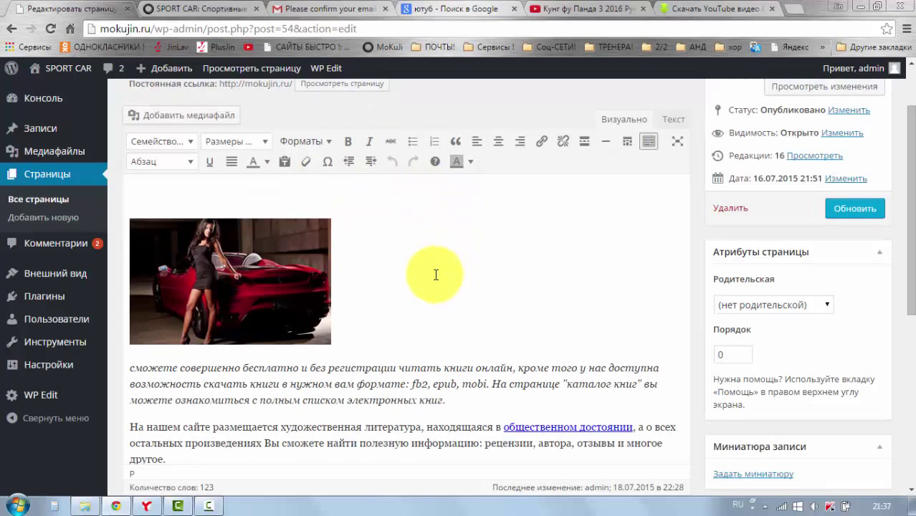
pyautogui.click(674, 122)
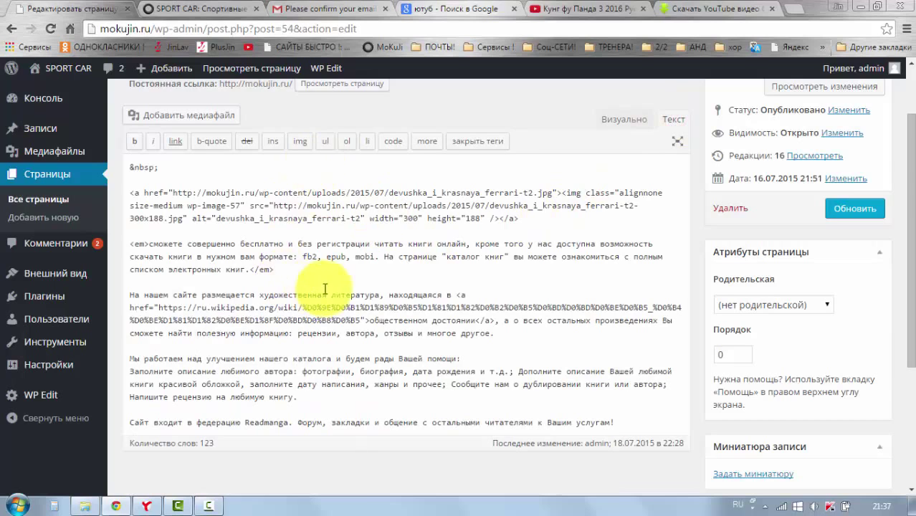
# - Paste the copied YouTube iframe code on a new line after "Напишите рецензию на любимую книгу." and update the page
pyautogui.scroll(-1, 344, 279)
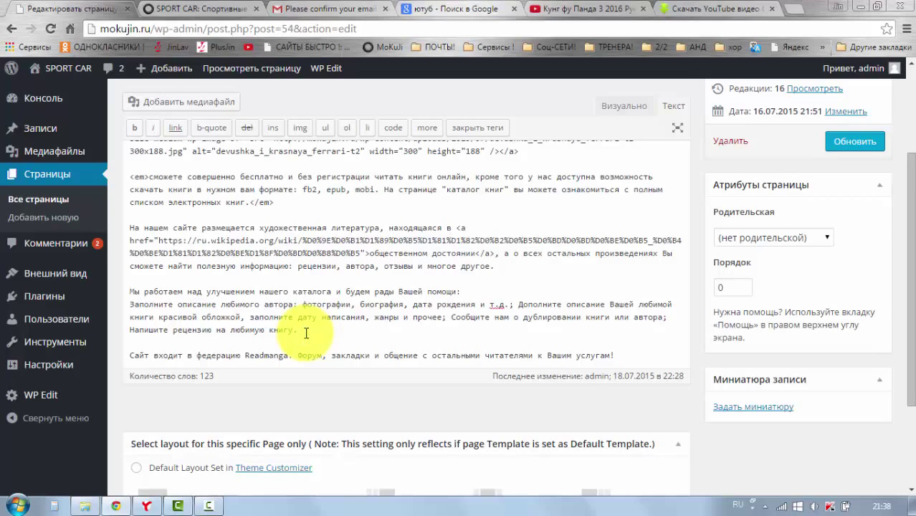
pyautogui.press('Return')
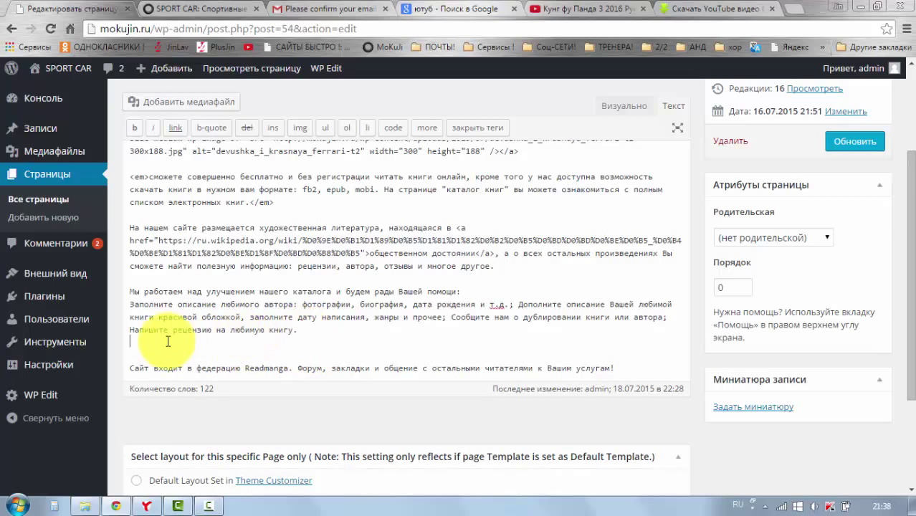
pyautogui.rightClick(141, 343)
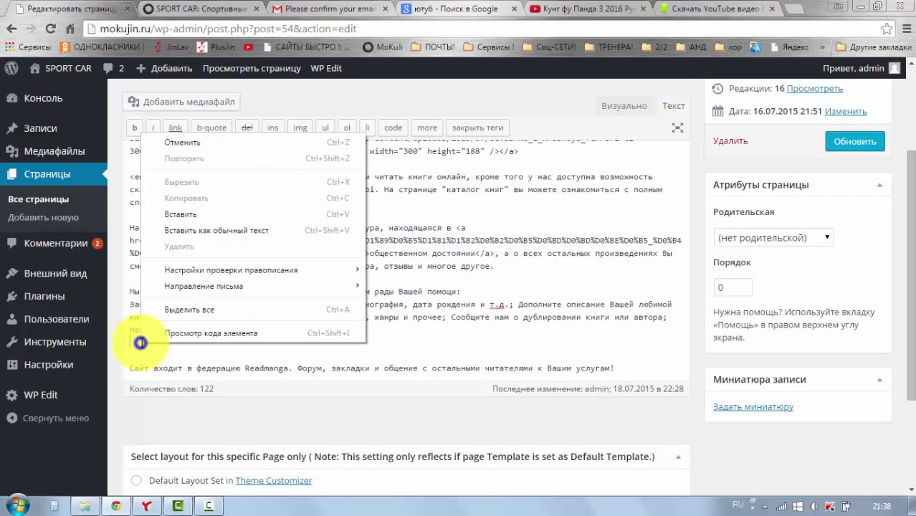
pyautogui.click(198, 213)
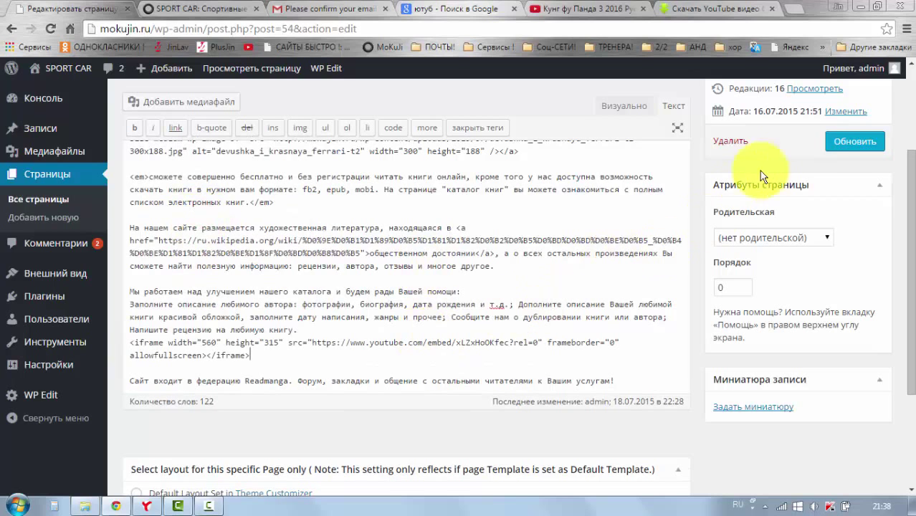
pyautogui.click(846, 143)
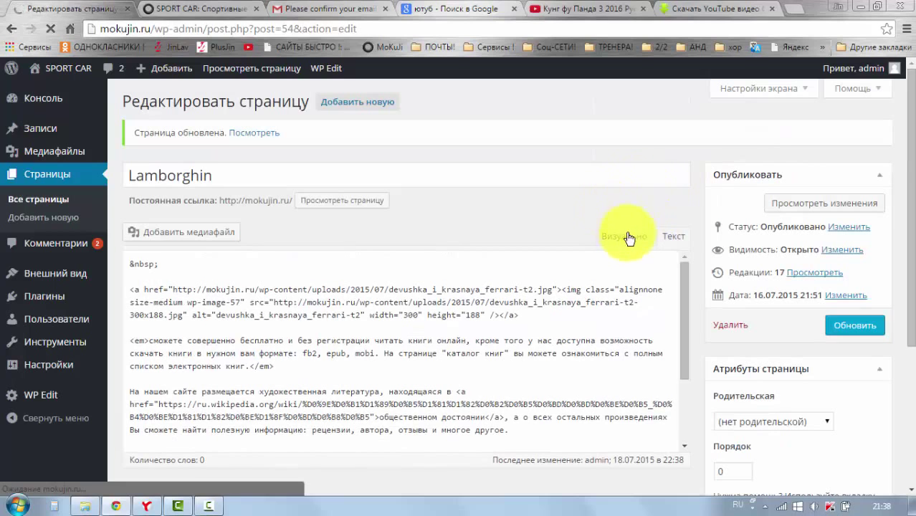
# - Review the inserted video in the visual editor and select the 2 Column - Right Sidebar page layout
pyautogui.click(626, 242)
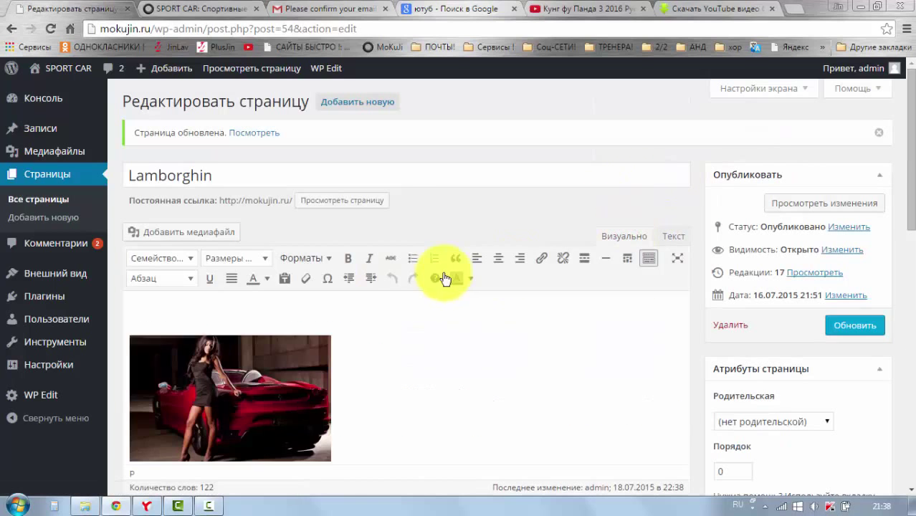
pyautogui.scroll(-7, 462, 275)
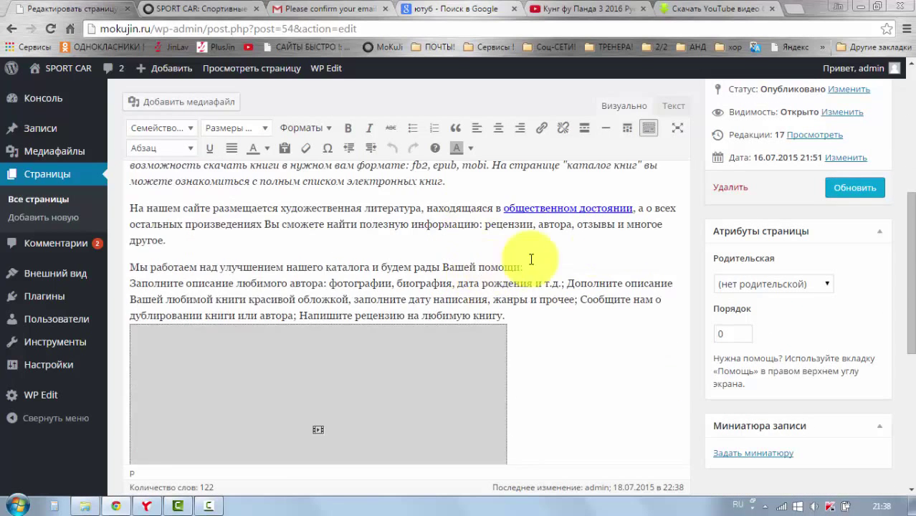
pyautogui.scroll(-2, 502, 253)
pyautogui.scroll(1, 521, 256)
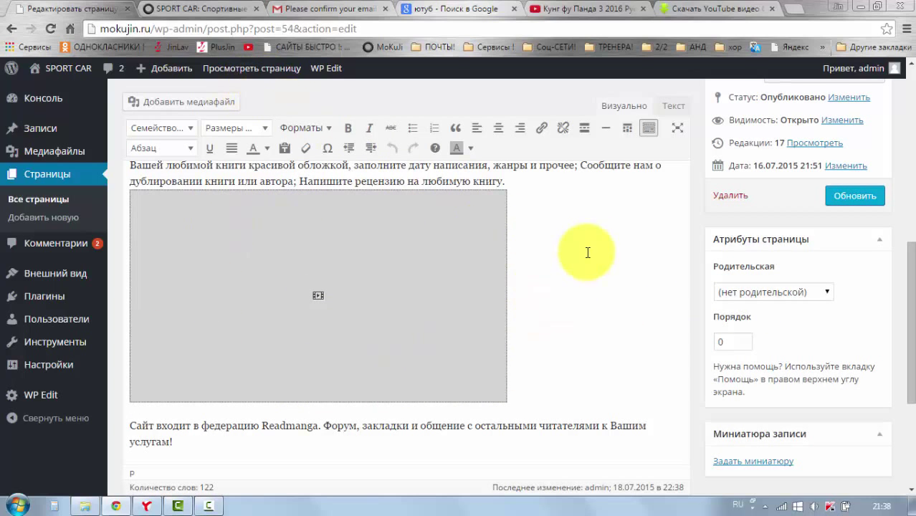
pyautogui.scroll(-2, 583, 251)
pyautogui.scroll(-2, 582, 251)
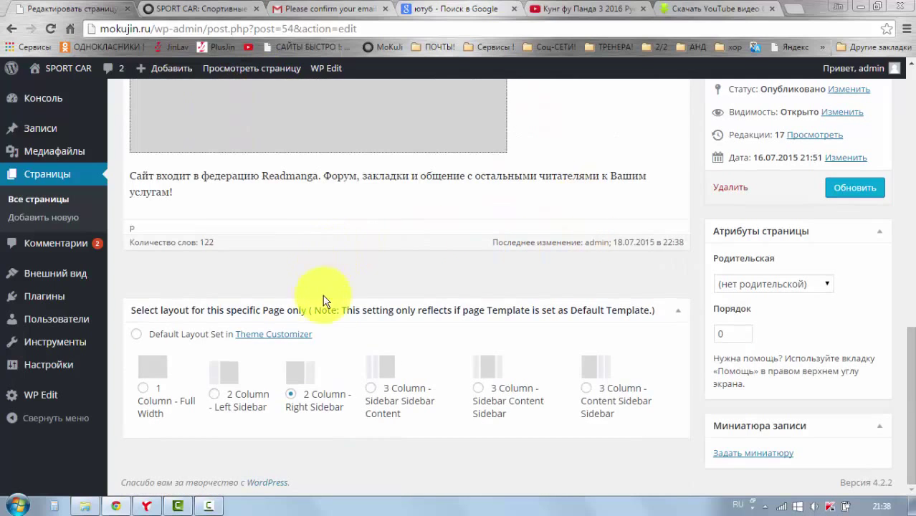
pyautogui.click(293, 396)
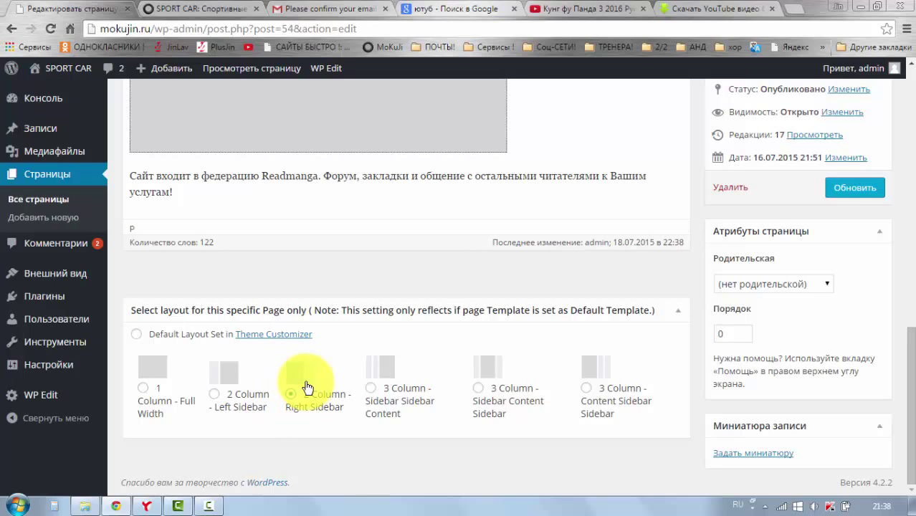
# - View the published Lamborghin page and find the embedded Kung Fu Panda 3 trailer below the text
pyautogui.scroll(5, 609, 244)
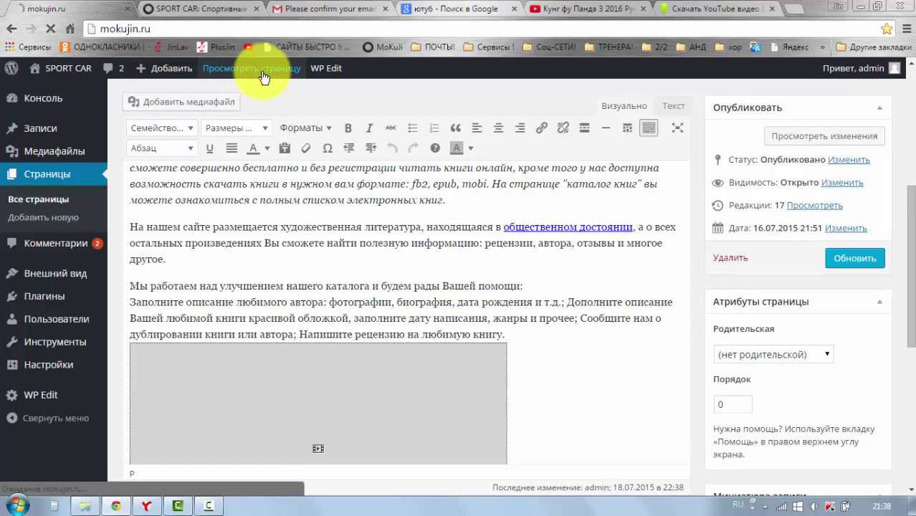
pyautogui.scroll(-3, 306, 176)
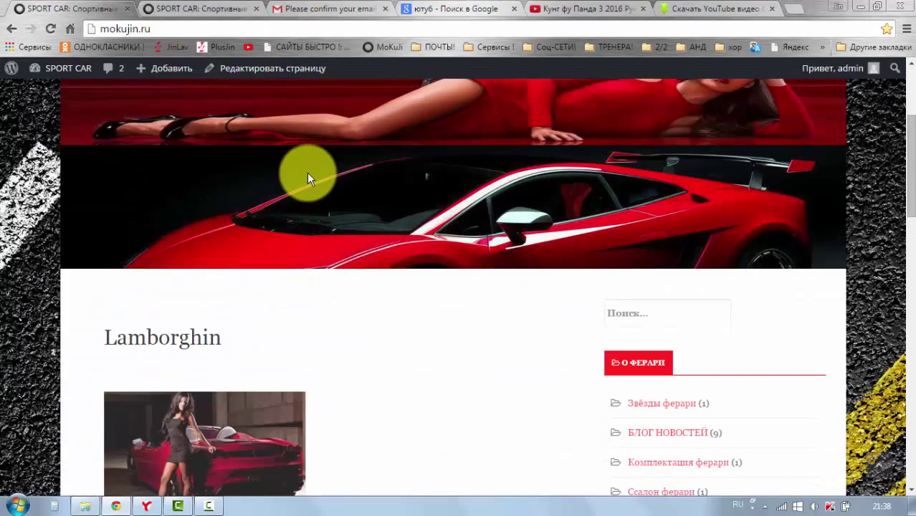
pyautogui.scroll(-6, 308, 176)
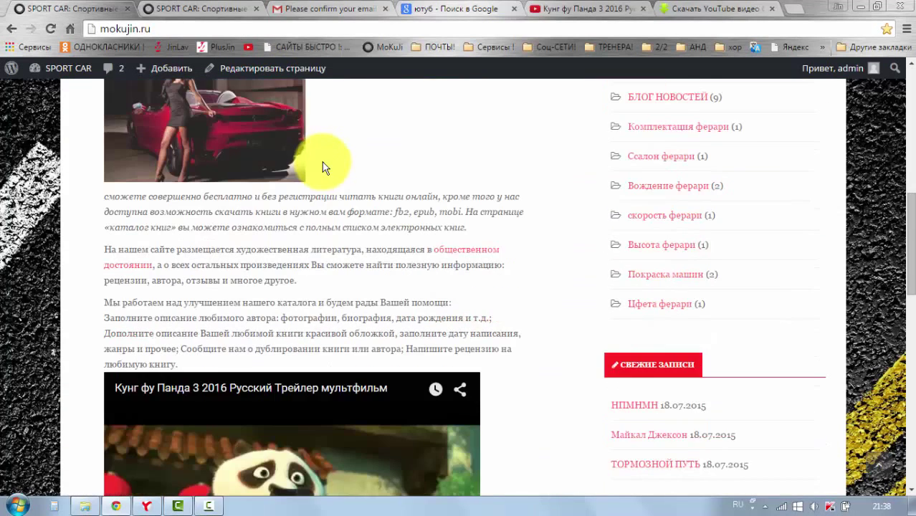
pyautogui.scroll(-3, 323, 167)
pyautogui.scroll(-1, 363, 267)
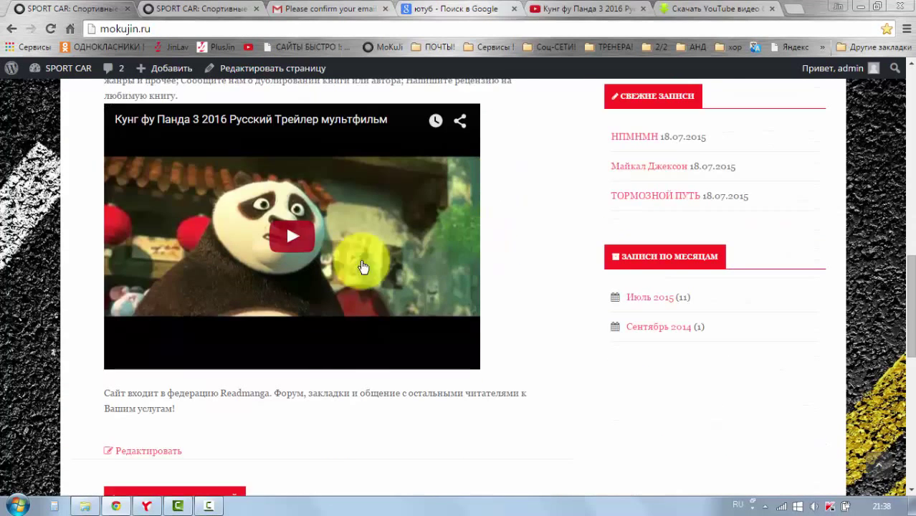
# - Play the embedded trailer, skip ahead in it, and pause the playback
pyautogui.click(298, 248)
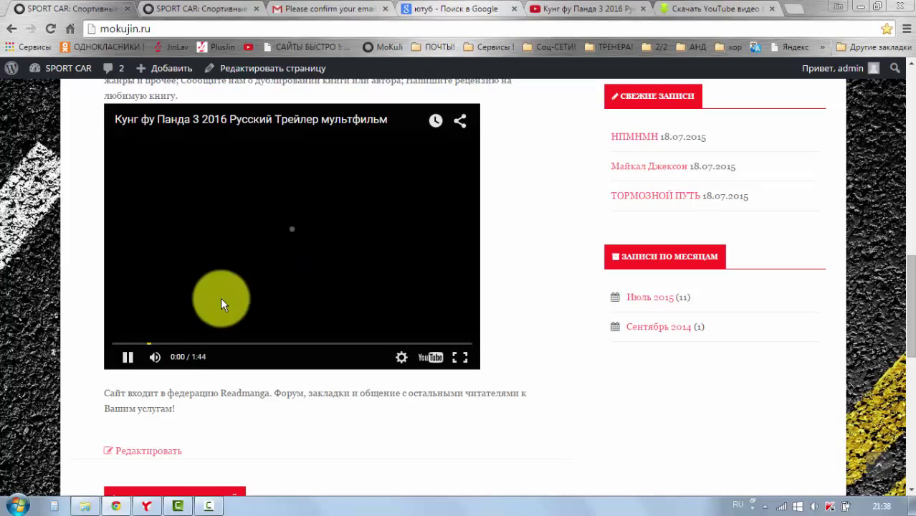
pyautogui.click(195, 344)
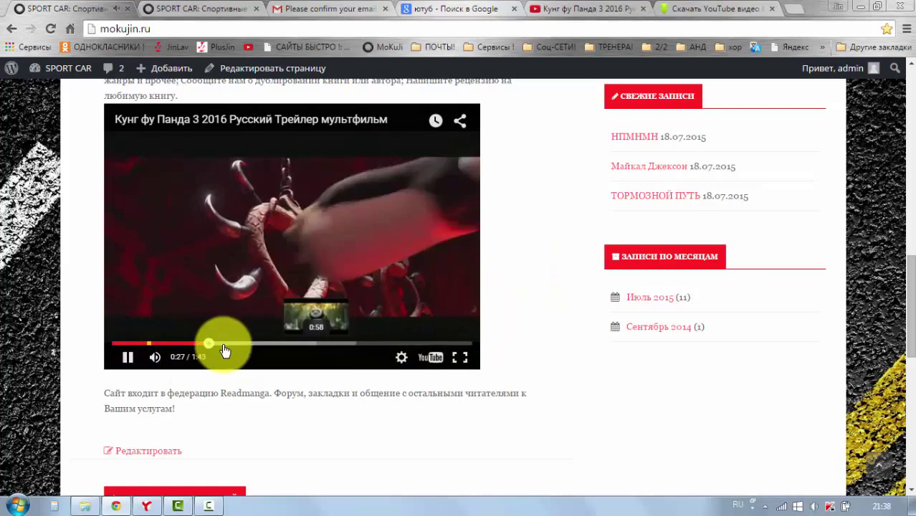
pyautogui.click(129, 358)
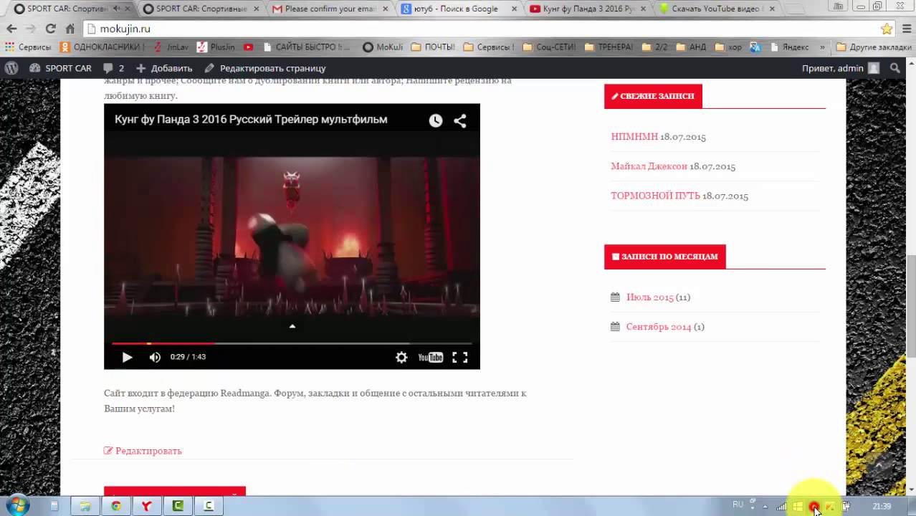
# - Adjust the system speaker volume and test the trailer's playback from a further point before pausing it
pyautogui.click(815, 507)
pyautogui.scroll(5, 818, 435)
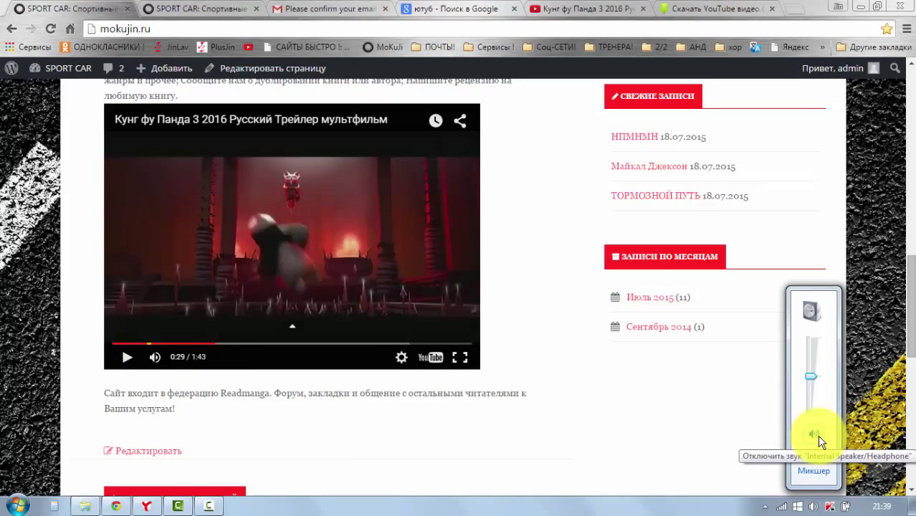
pyautogui.click(128, 360)
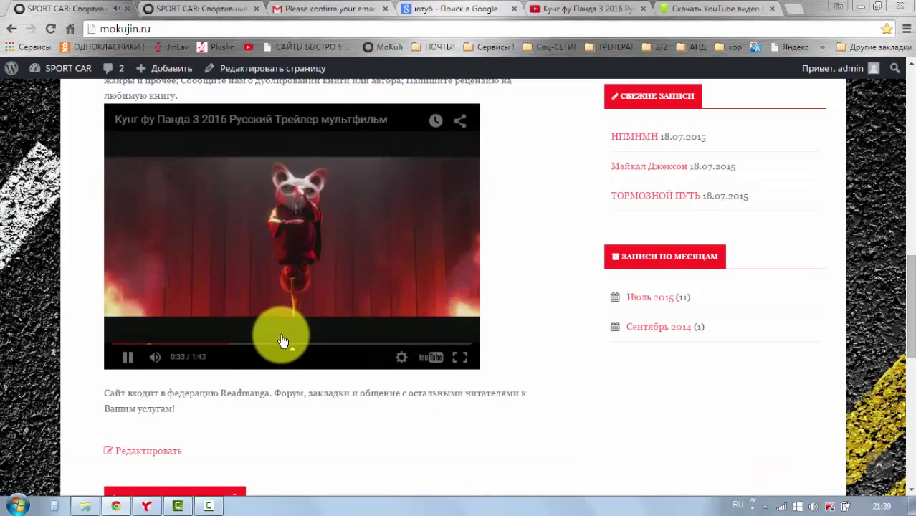
pyautogui.moveTo(247, 343); pyautogui.dragTo(261, 346)
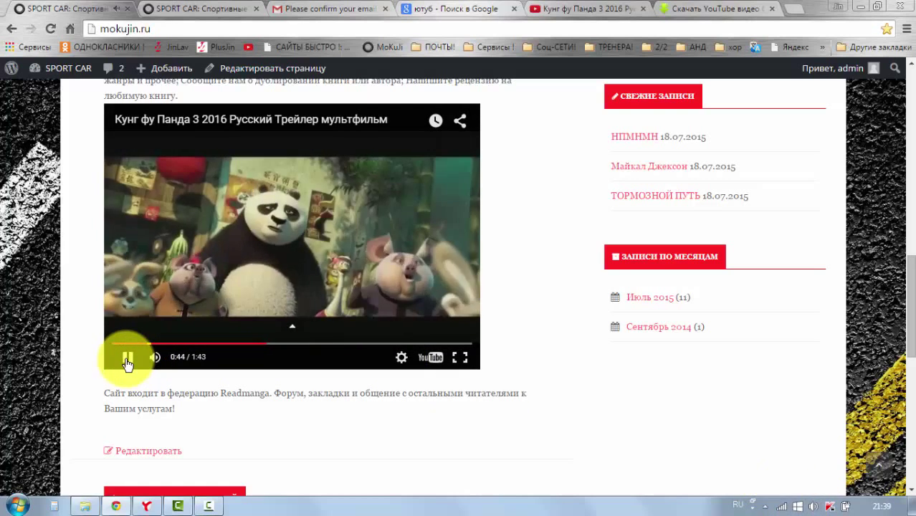
pyautogui.click(126, 364)
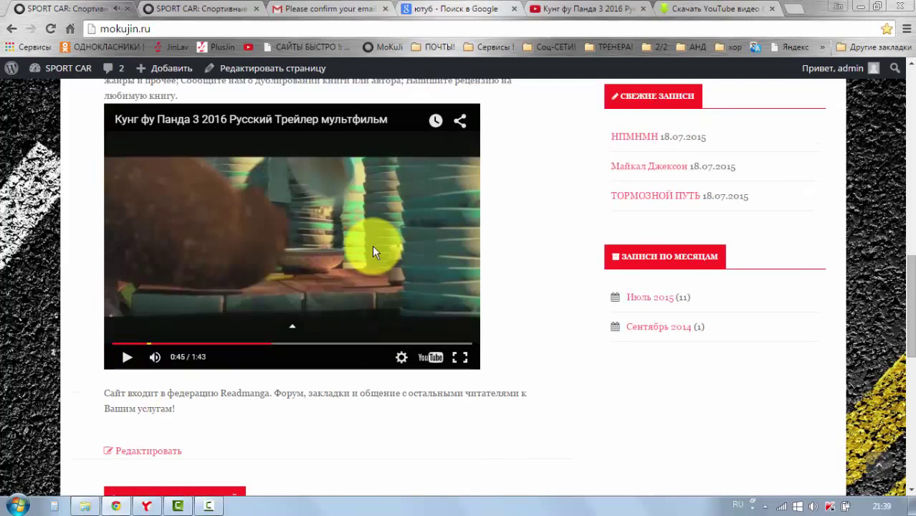
# - Reopen the Lamborghin page for editing, set its layout to 3 Column - Sidebar Content Sidebar, and update it
pyautogui.scroll(1, 247, 142)
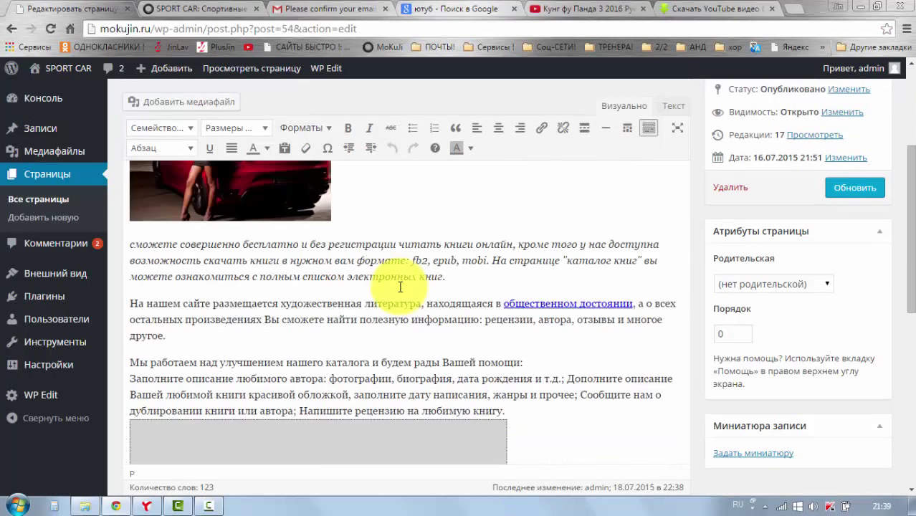
pyautogui.scroll(-7, 400, 287)
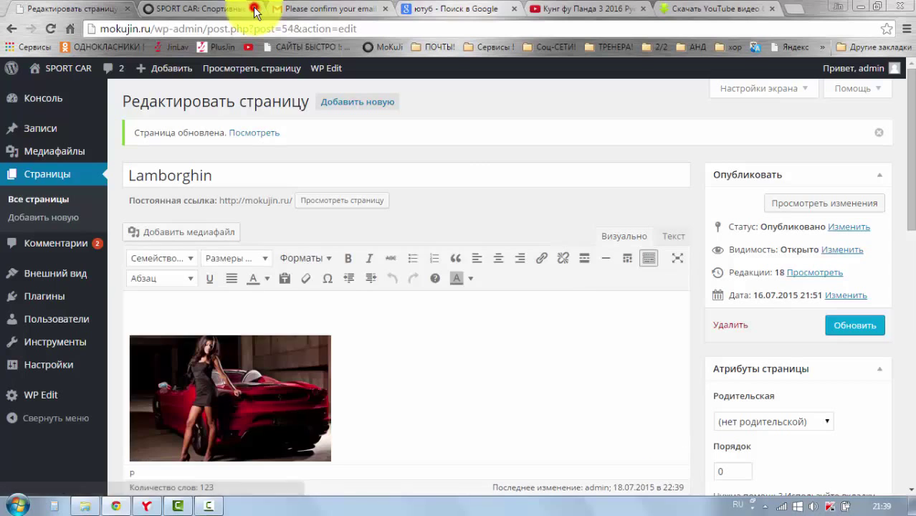
# - Close the duplicate SPORT CAR tab and examine how the published page displays the trailer in the changed layout
pyautogui.click(256, 10)
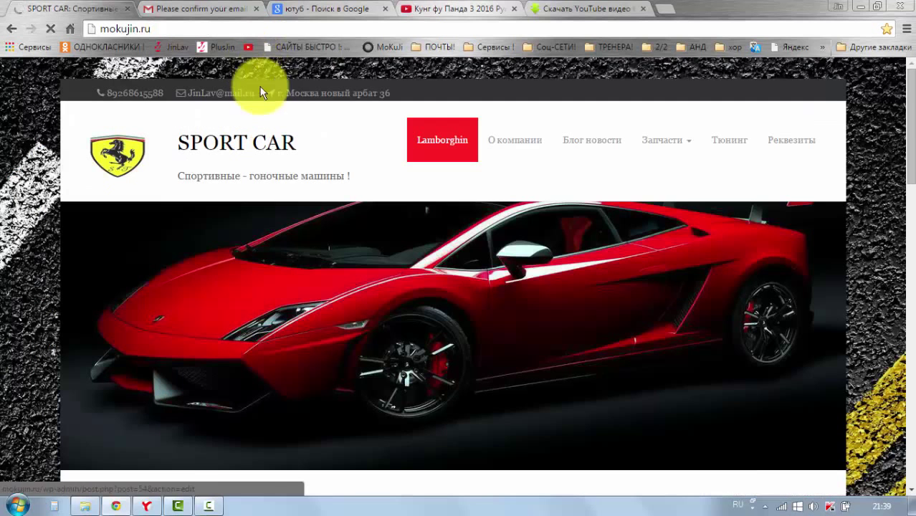
pyautogui.scroll(-5, 387, 194)
pyautogui.scroll(-7, 399, 208)
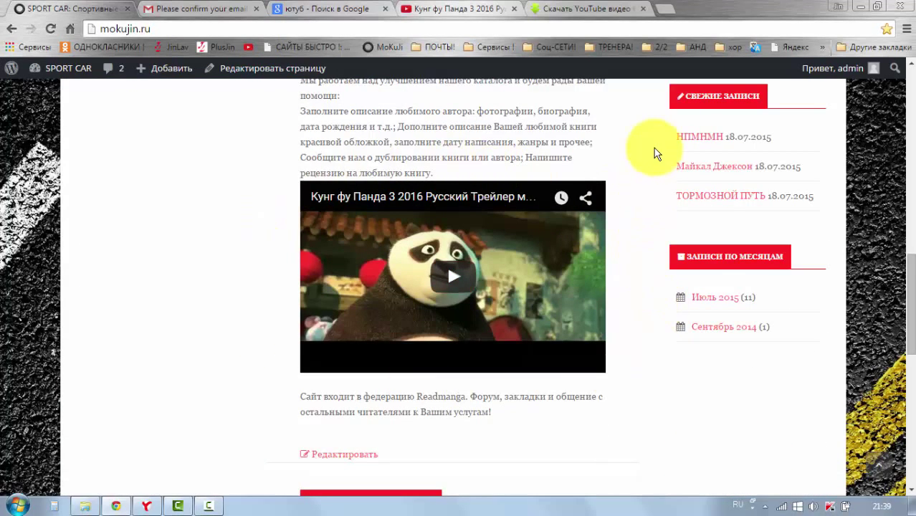
pyautogui.scroll(2, 206, 202)
pyautogui.scroll(-1, 230, 290)
pyautogui.scroll(-1, 229, 290)
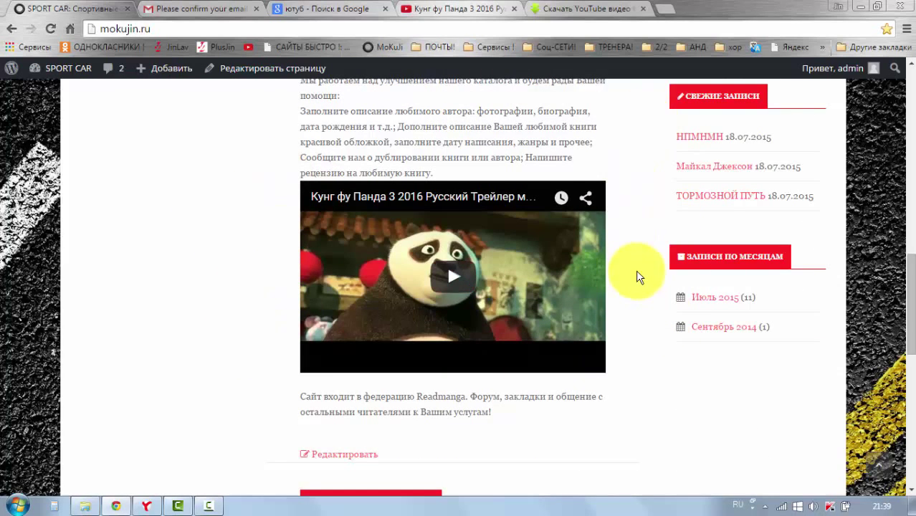
pyautogui.scroll(-1, 429, 253)
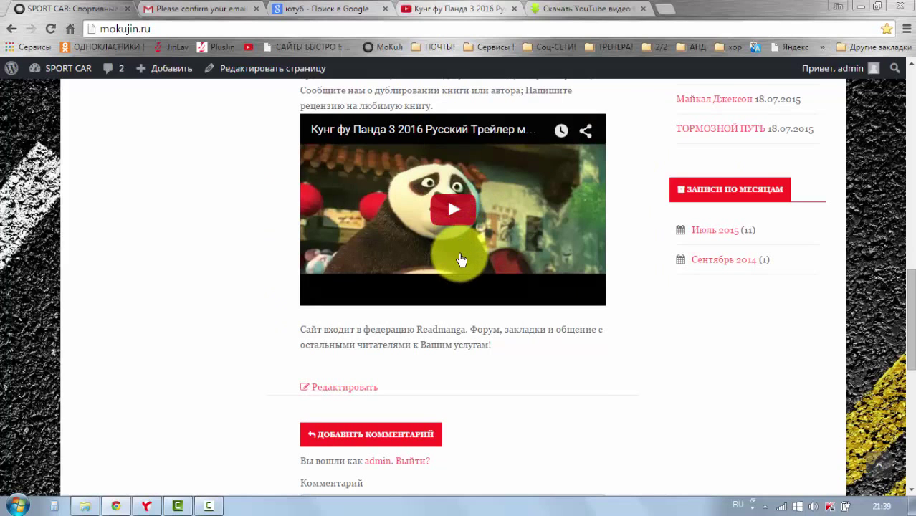
pyautogui.scroll(1, 365, 199)
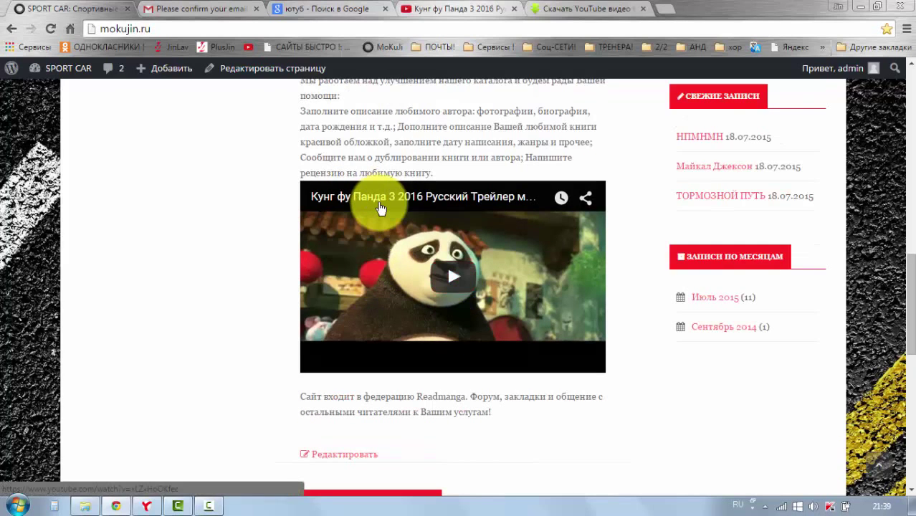
# - Return to the trailer's YouTube embed options, set the video size to 640 × 360, and view the other available sizes
pyautogui.click(421, 14)
pyautogui.scroll(-1, 474, 337)
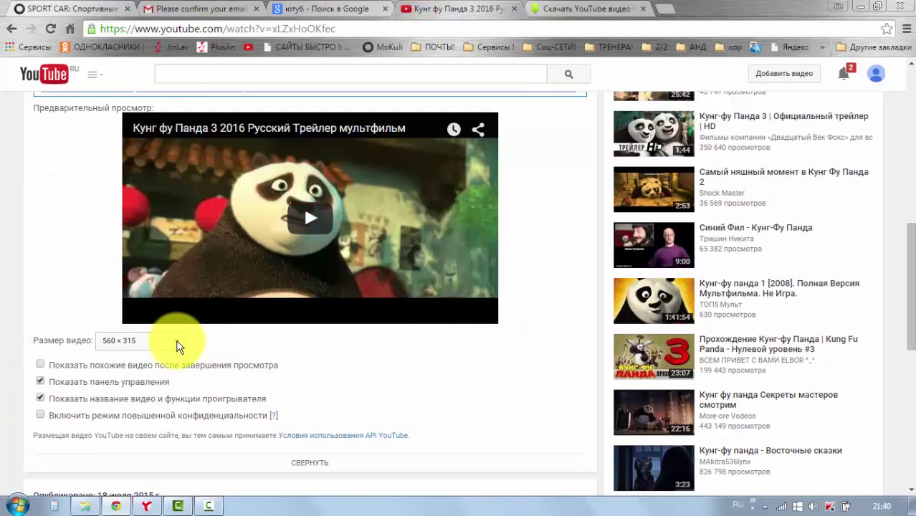
pyautogui.scroll(1, 178, 346)
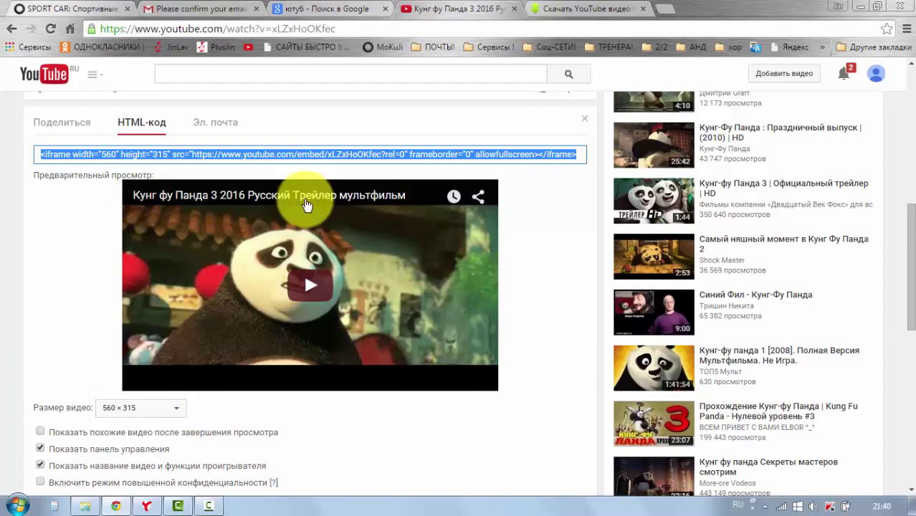
pyautogui.click(195, 409)
pyautogui.click(179, 410)
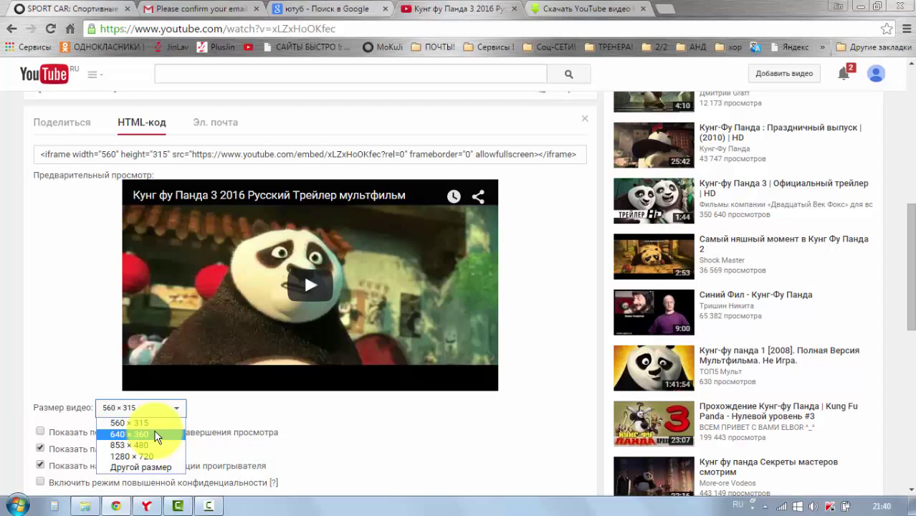
pyautogui.click(156, 434)
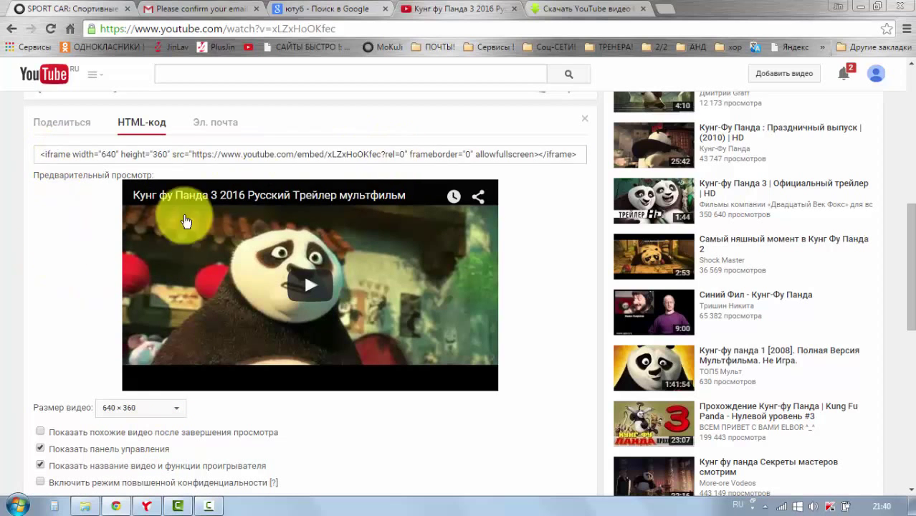
pyautogui.click(176, 410)
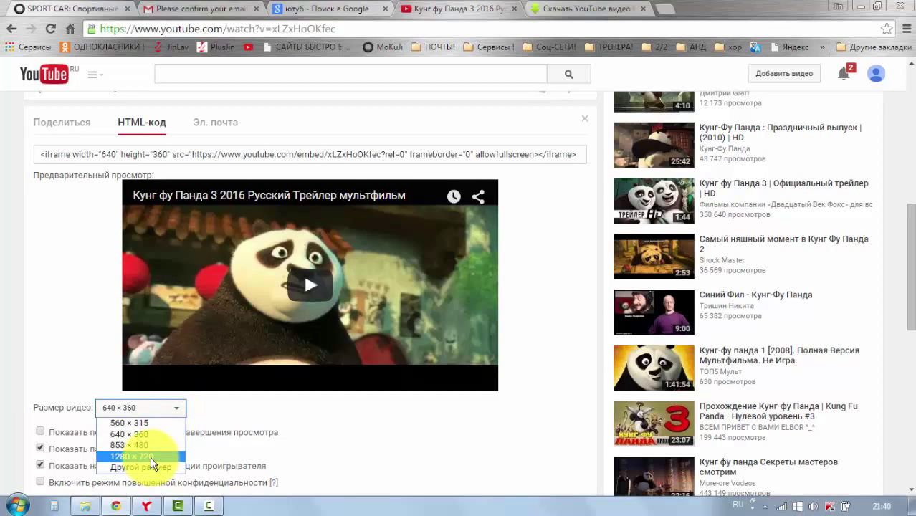
pyautogui.click(63, 242)
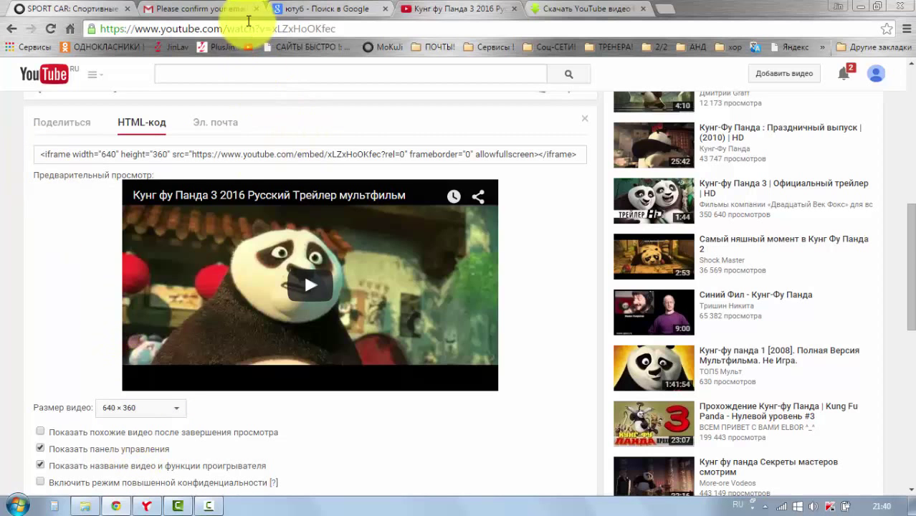
# - Return to the SPORT CAR site, open the Lamborghin page for editing, and display its content as HTML code
pyautogui.click(83, 8)
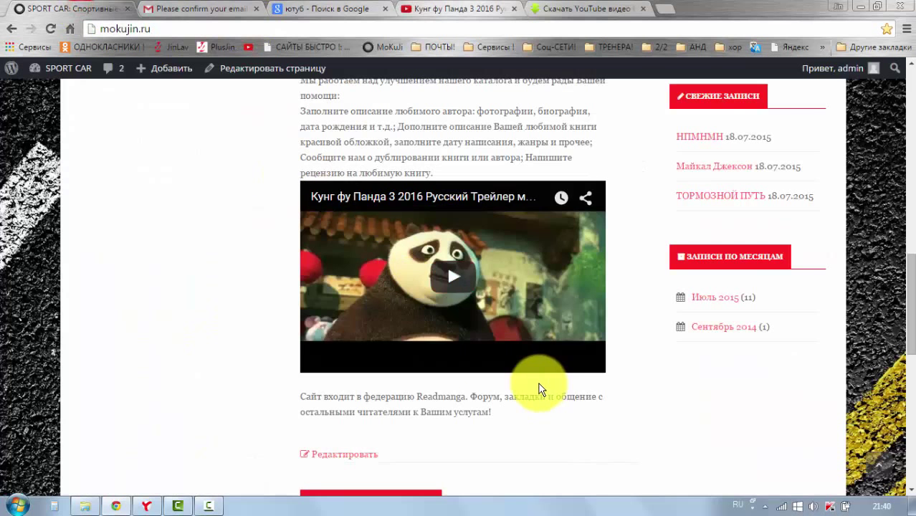
pyautogui.scroll(2, 541, 389)
pyautogui.scroll(8, 540, 389)
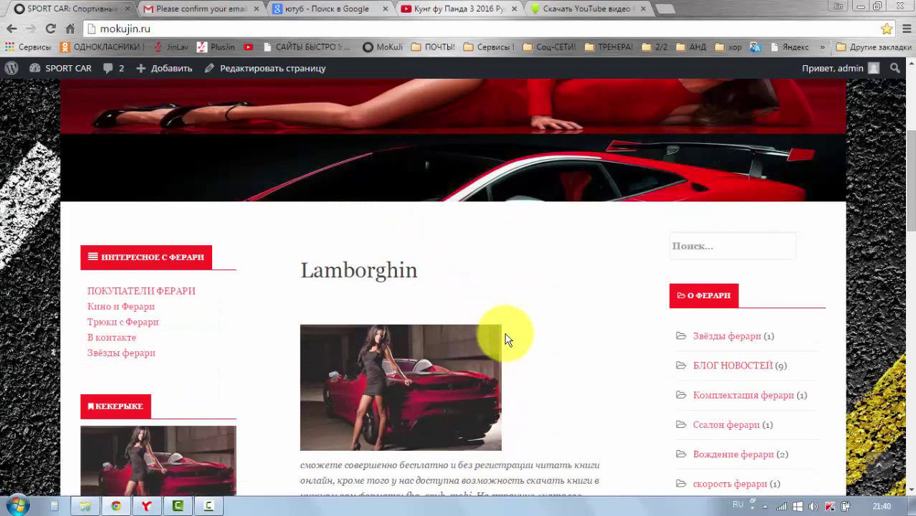
pyautogui.scroll(-1, 505, 337)
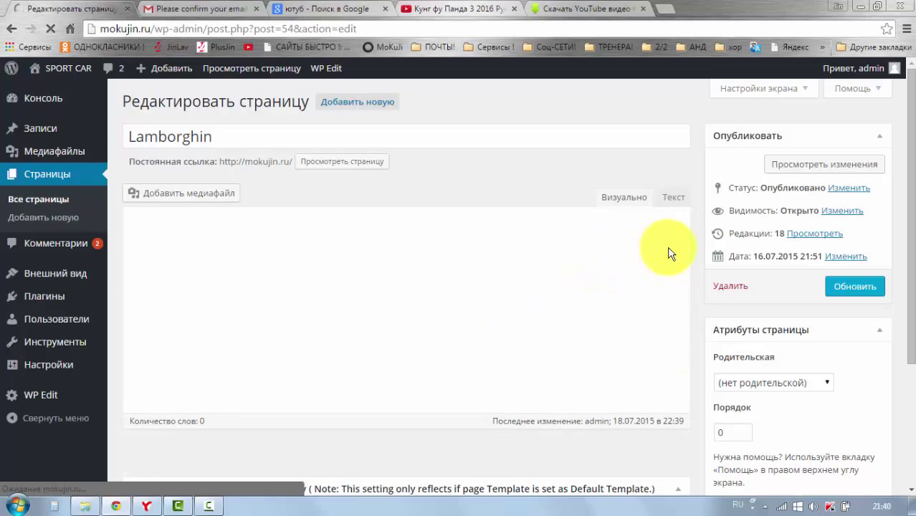
pyautogui.scroll(-6, 665, 289)
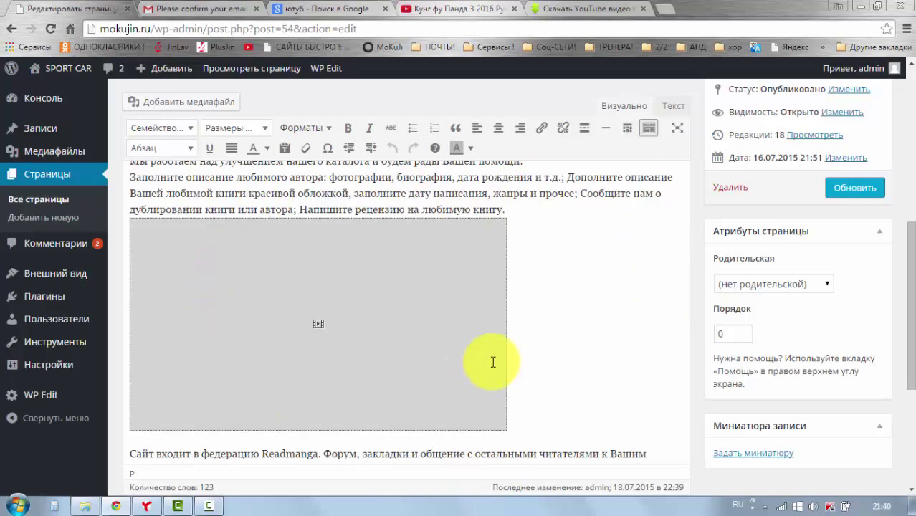
pyautogui.click(673, 106)
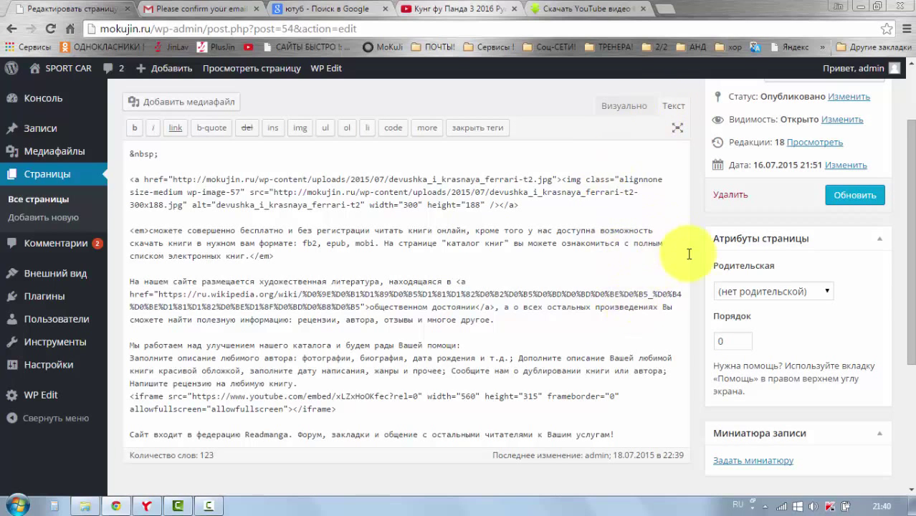
pyautogui.scroll(-2, 688, 254)
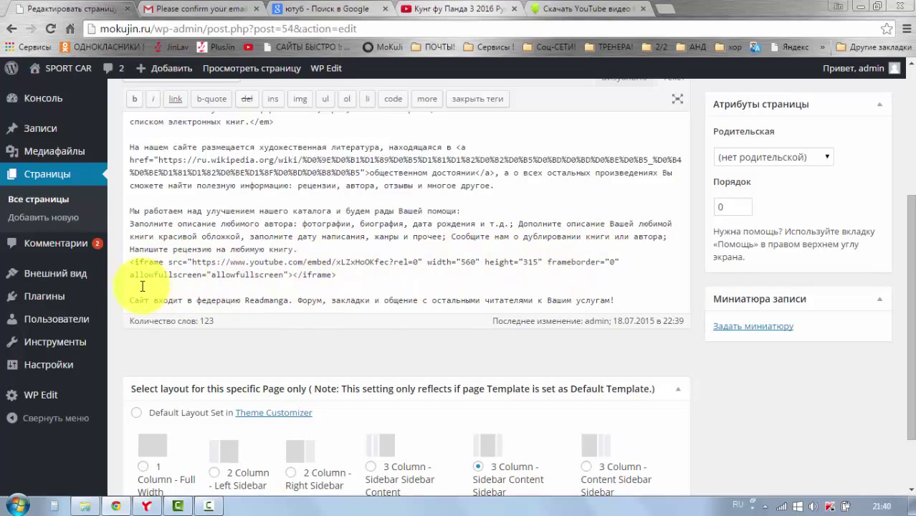
# - Set the embedded trailer's iframe width to 300 and height to 150, and update the Lamborghin page
pyautogui.click(474, 262)
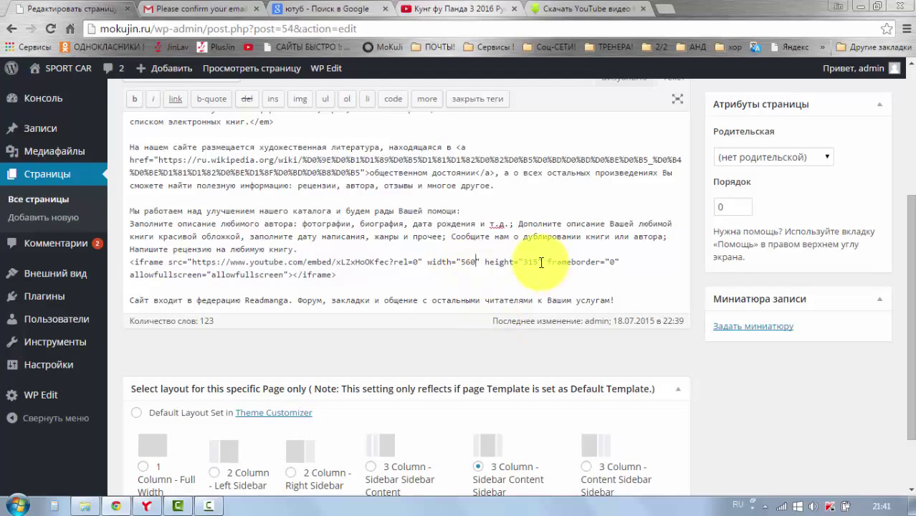
pyautogui.click(532, 262)
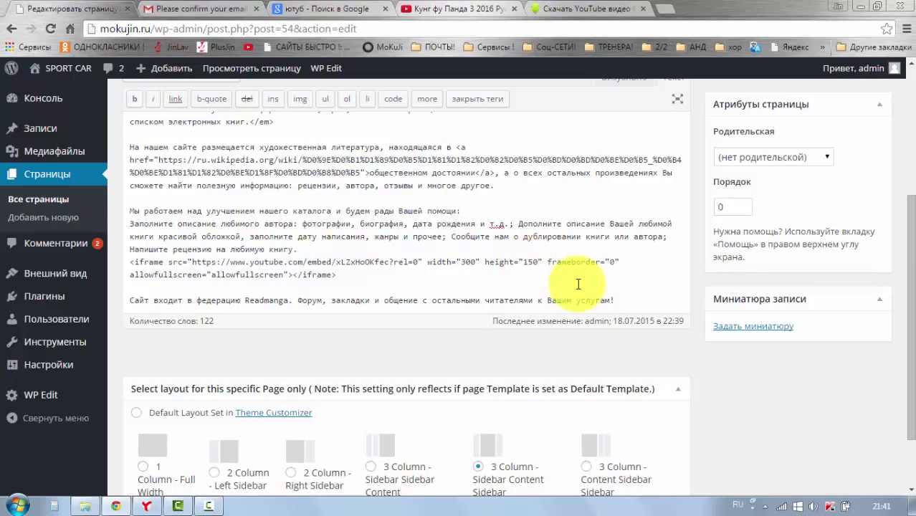
pyautogui.click(643, 280)
pyautogui.scroll(3, 731, 265)
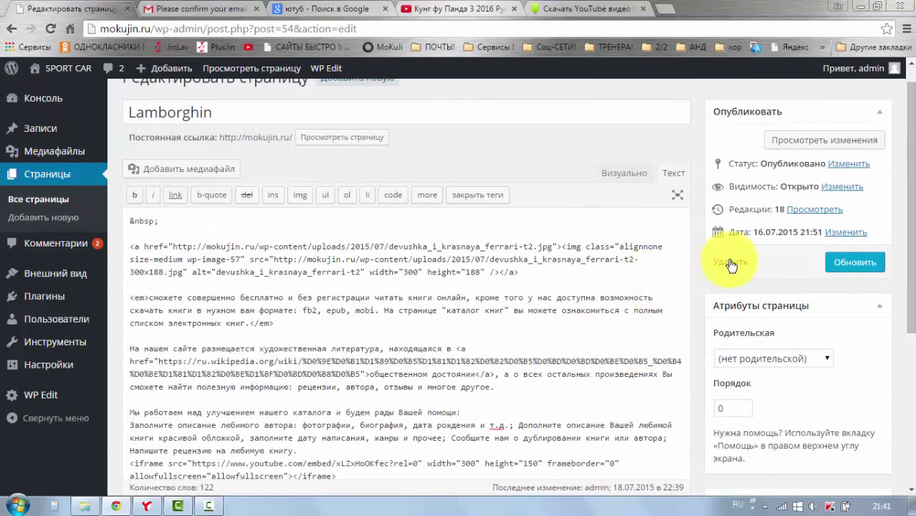
pyautogui.click(849, 263)
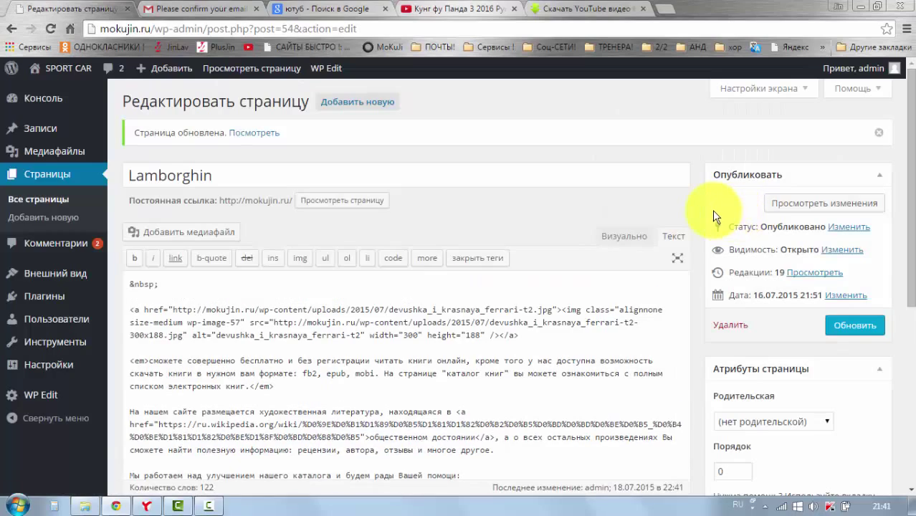
# - Preview the Lamborghin page's changes and examine the size of the embedded trailer
pyautogui.click(788, 205)
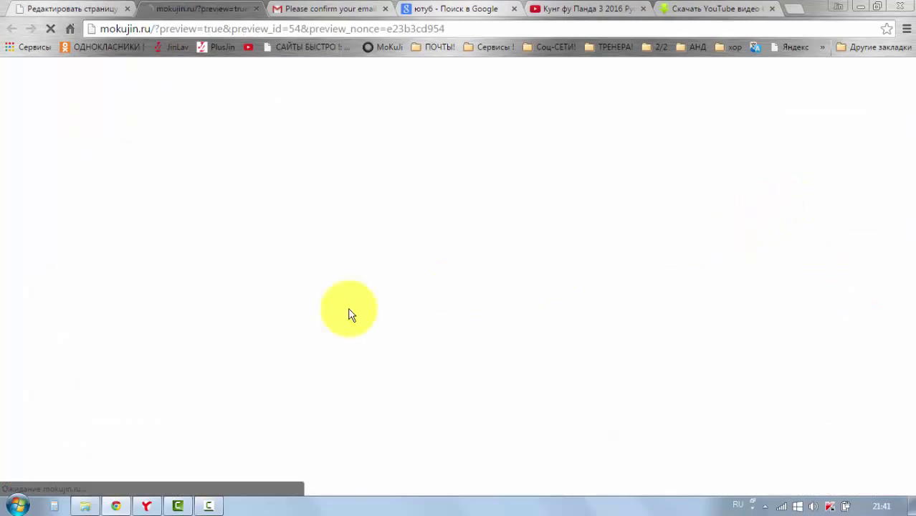
pyautogui.scroll(-10, 296, 351)
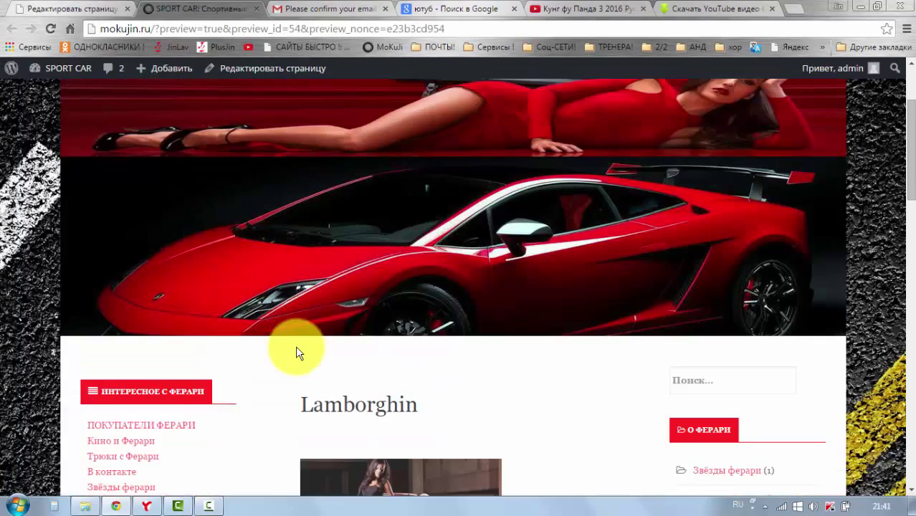
pyautogui.scroll(-3, 508, 327)
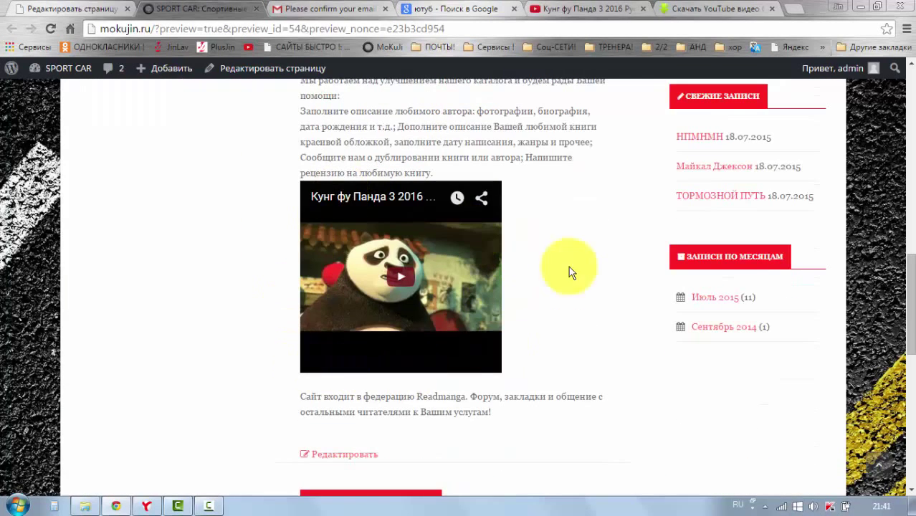
# - Delete the trailer's iframe code from the Lamborghin page's HTML content, update the page, and open the published site
pyautogui.click(77, 11)
pyautogui.scroll(-3, 469, 351)
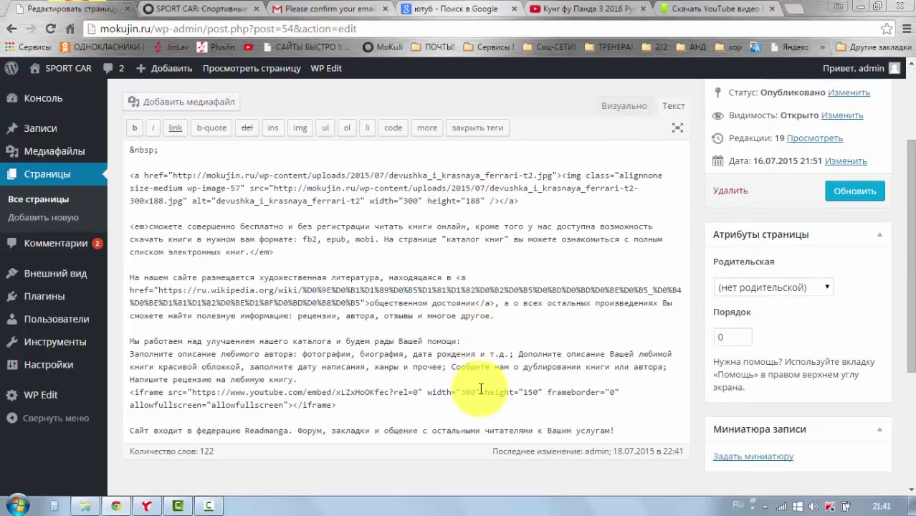
pyautogui.moveTo(336, 405); pyautogui.dragTo(143, 394)
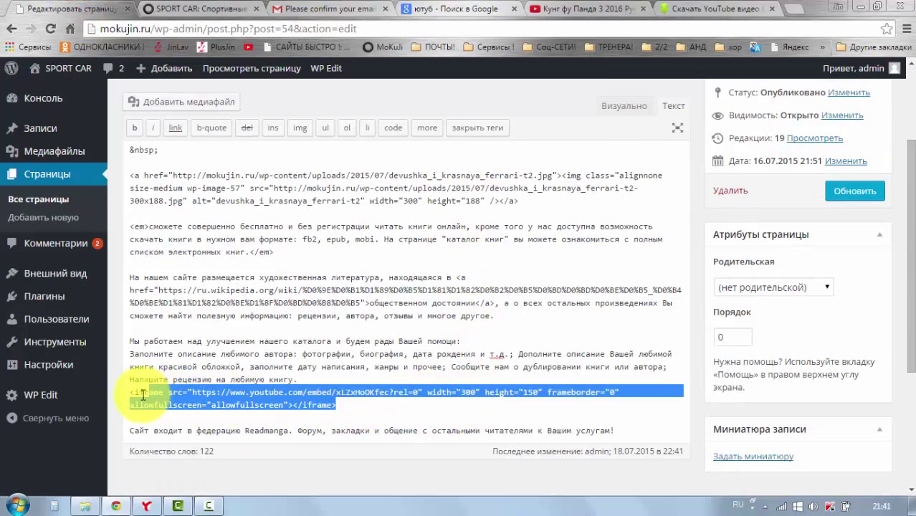
pyautogui.press('Delete')
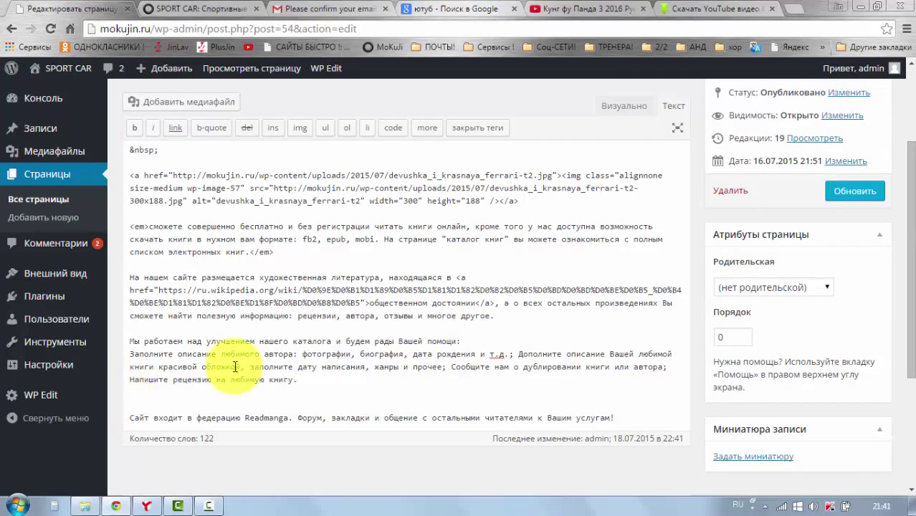
pyautogui.click(840, 194)
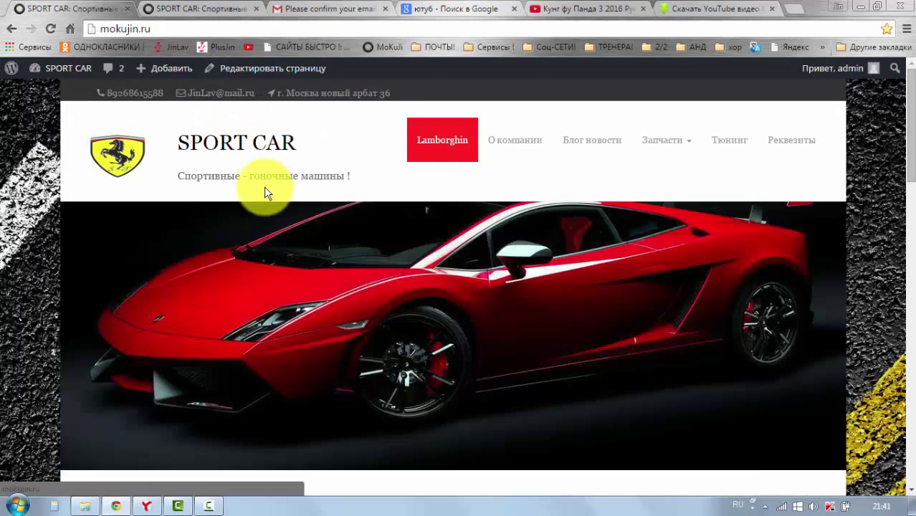
# - Switch back to YouTube and search for "клипы 2015"
pyautogui.click(559, 10)
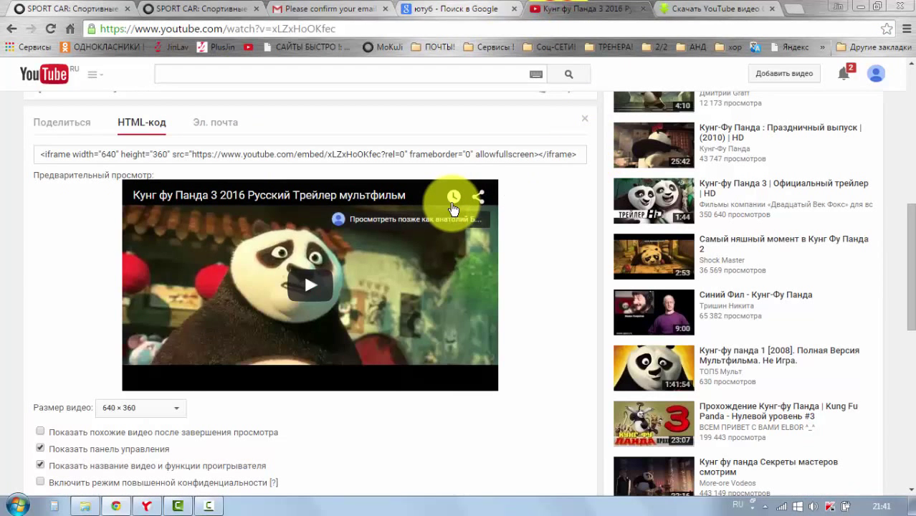
pyautogui.scroll(4, 467, 275)
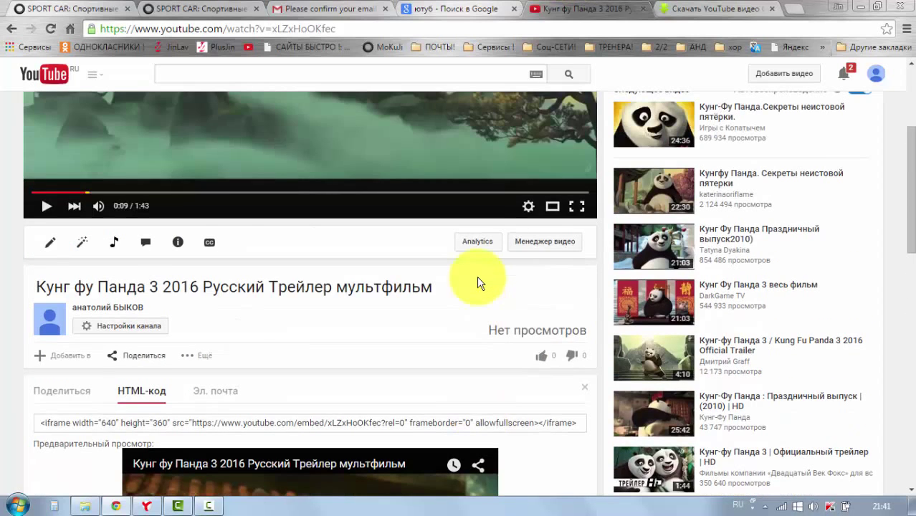
pyautogui.scroll(3, 548, 237)
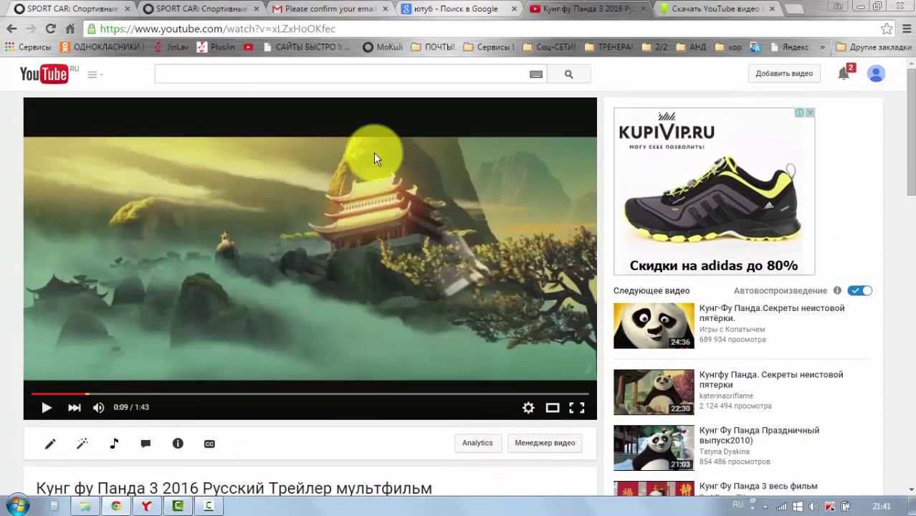
pyautogui.scroll(-3, 643, 310)
pyautogui.scroll(3, 556, 301)
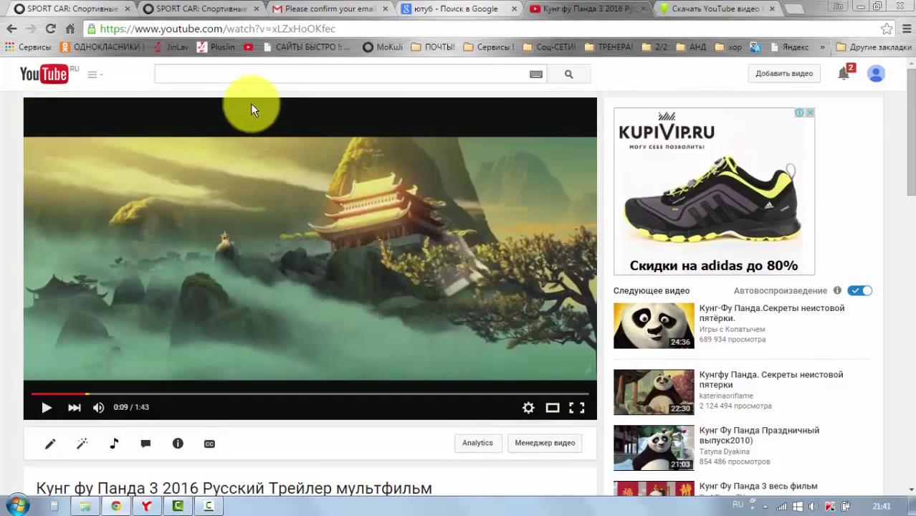
pyautogui.click(225, 77)
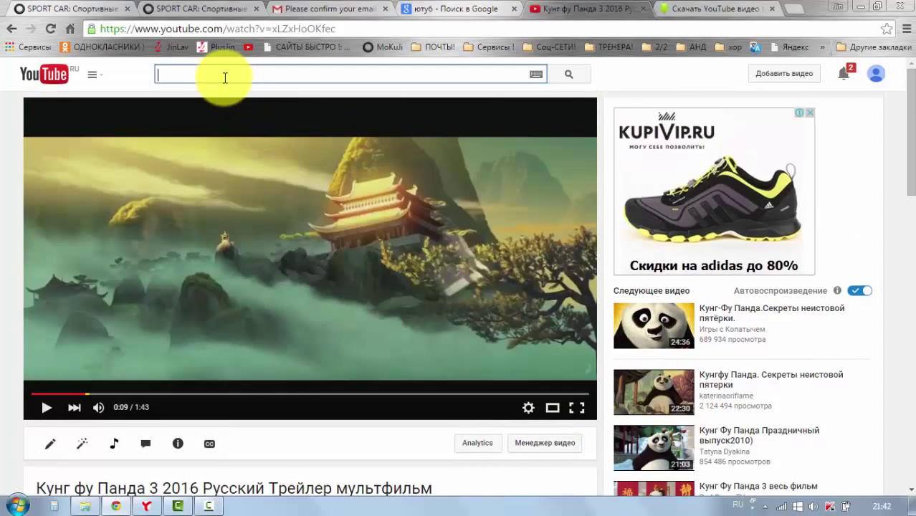
pyautogui.write('клипы')
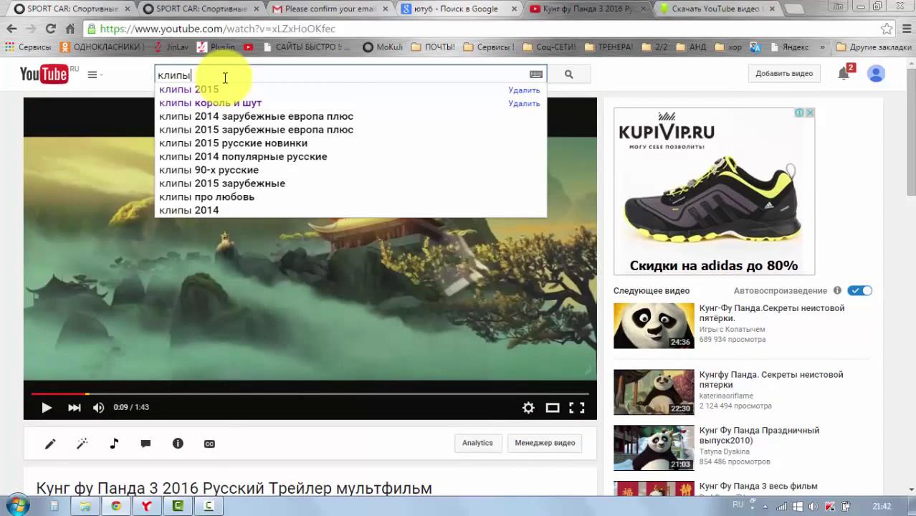
pyautogui.click(217, 89)
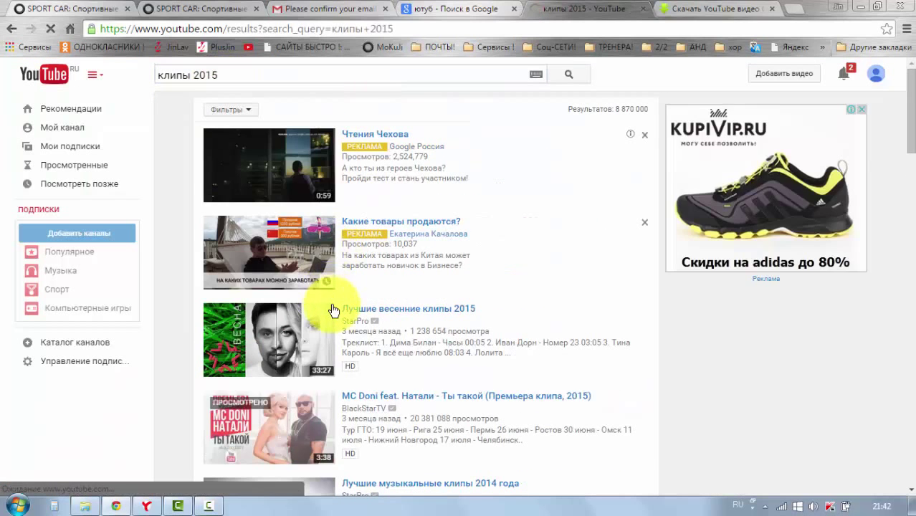
# - Open the clip "MC Doni feat. Натали - Ты такой" from the search results and lower the system speaker volume
pyautogui.scroll(-2, 362, 265)
pyautogui.scroll(-3, 362, 265)
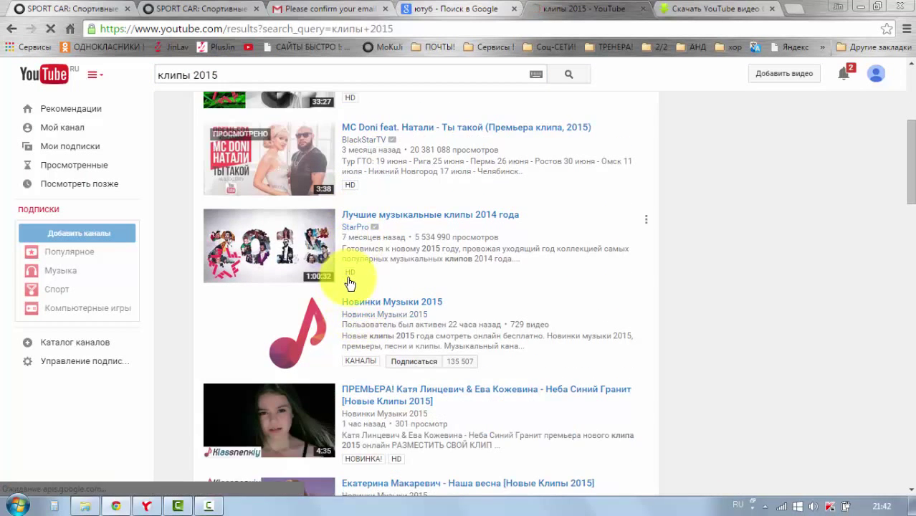
pyautogui.scroll(2, 364, 167)
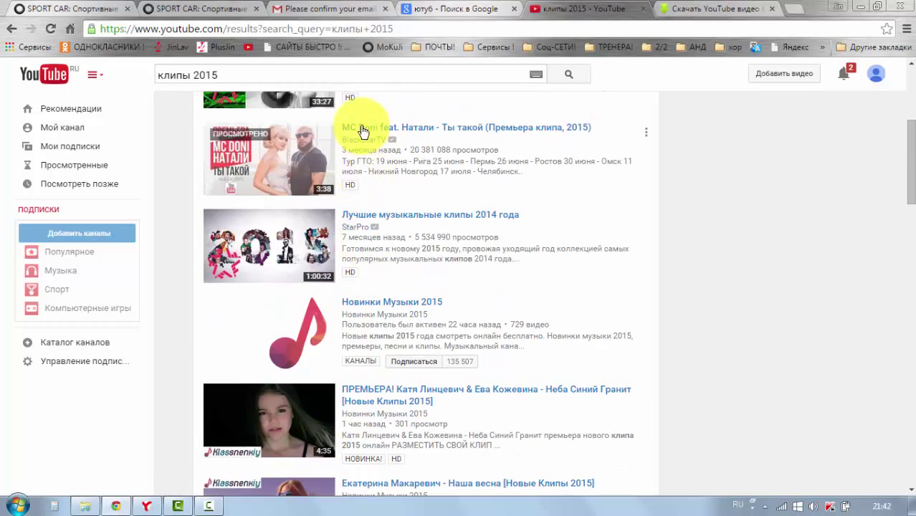
pyautogui.click(363, 129)
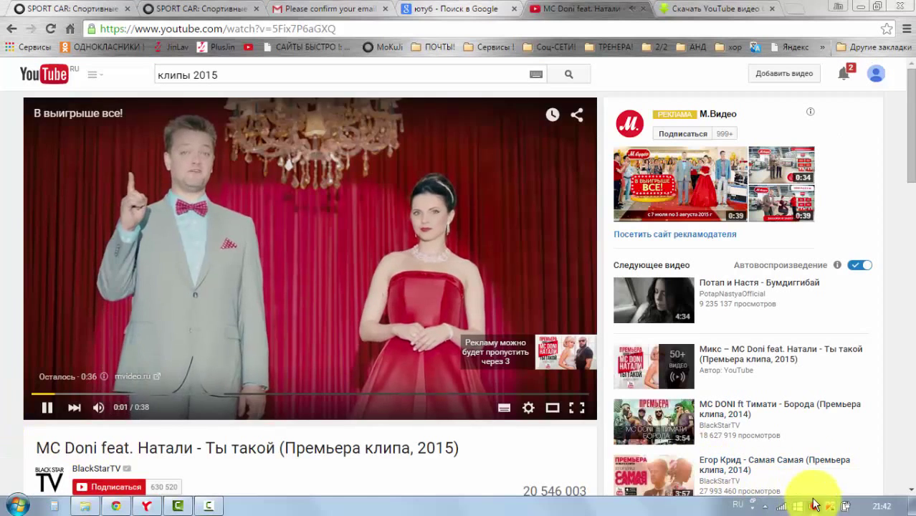
pyautogui.click(814, 505)
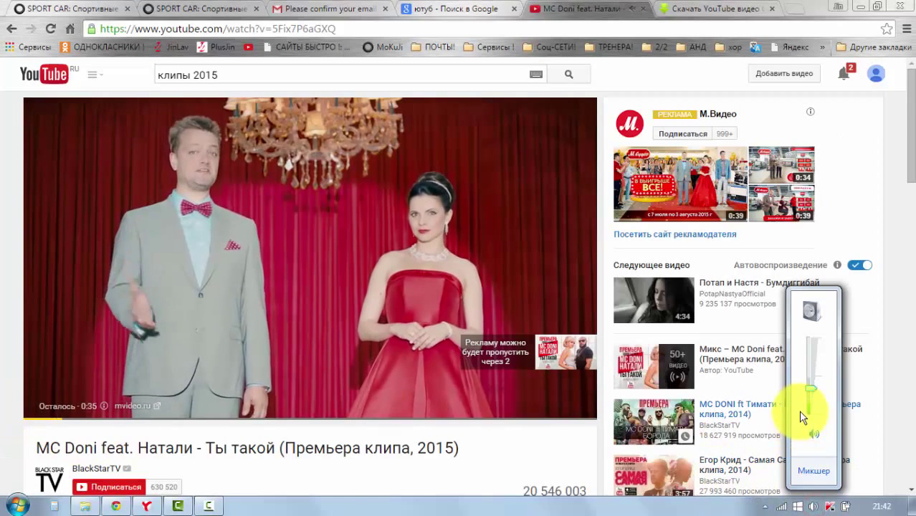
pyautogui.click(804, 412)
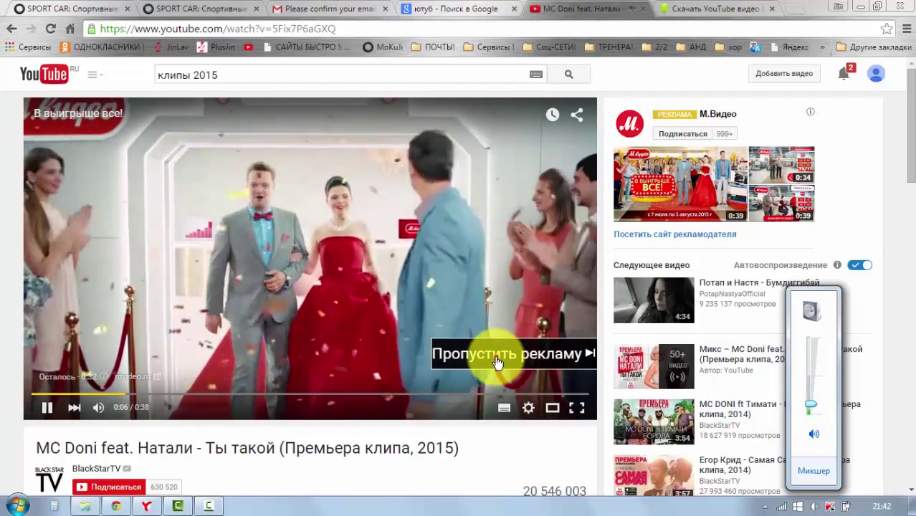
# - Skip the advertisement before the clip and show the HTML embed code in the video's sharing options
pyautogui.click(490, 362)
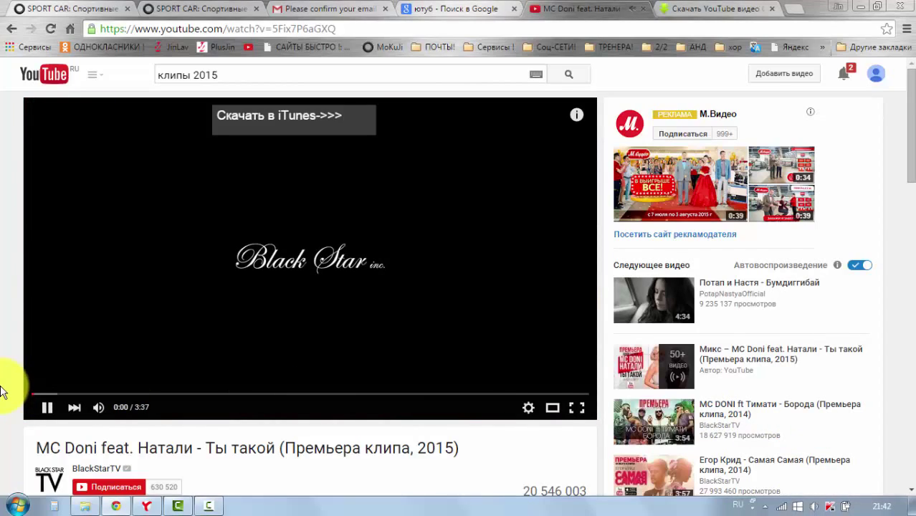
pyautogui.scroll(-1, 5, 394)
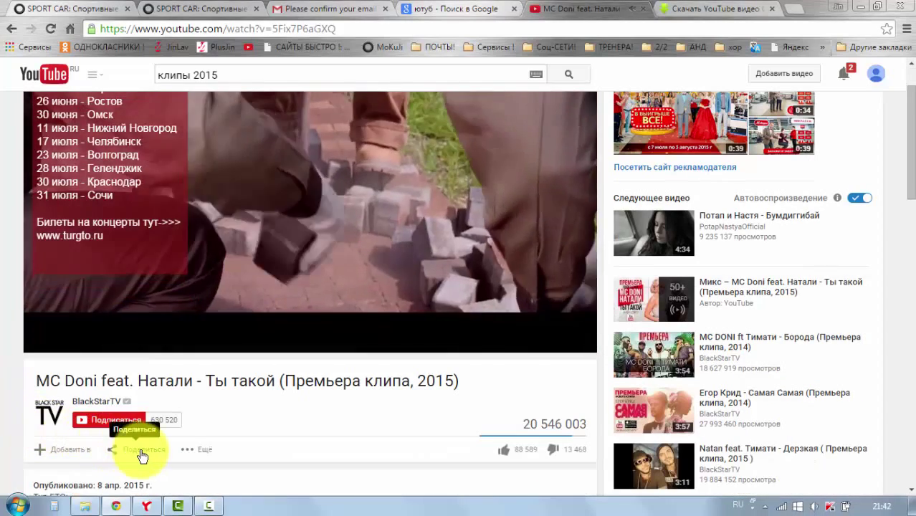
pyautogui.click(143, 456)
pyautogui.scroll(-1, 9, 434)
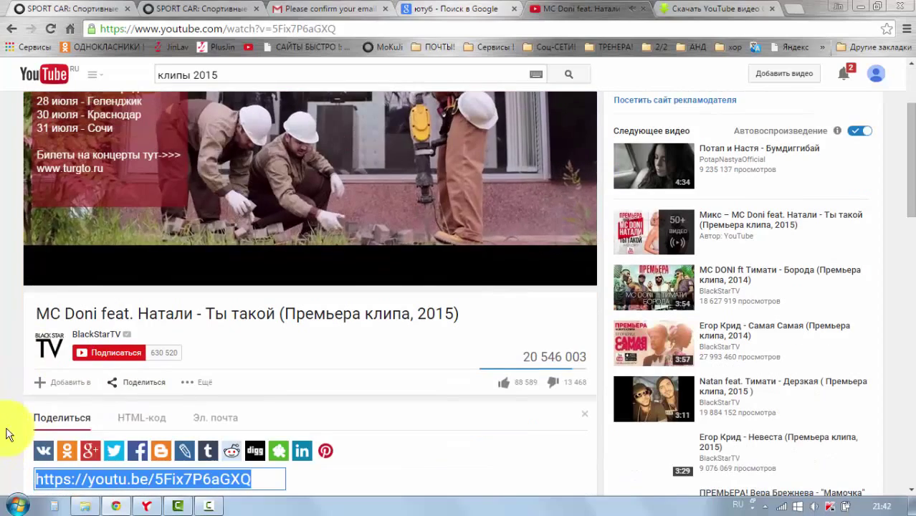
pyautogui.click(143, 420)
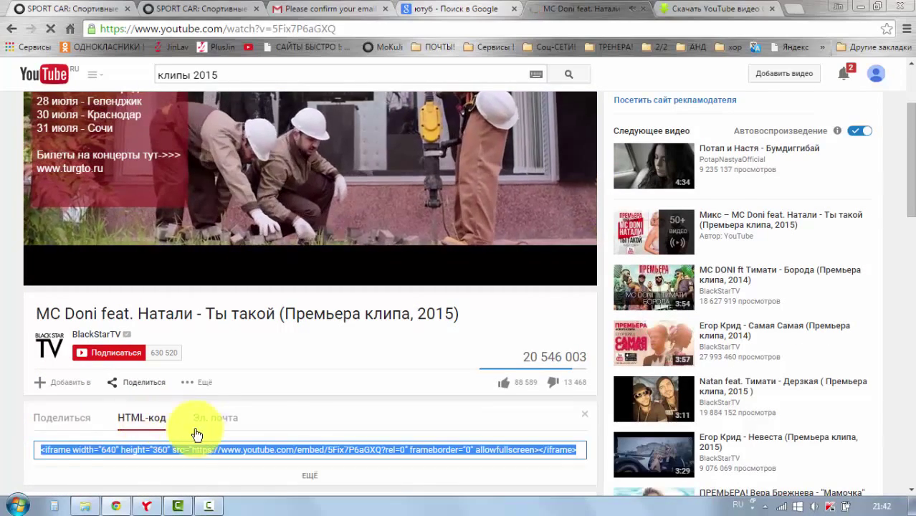
# - Expand the additional embed settings below the iframe code to reach the video size and player options
pyautogui.scroll(-1, 172, 436)
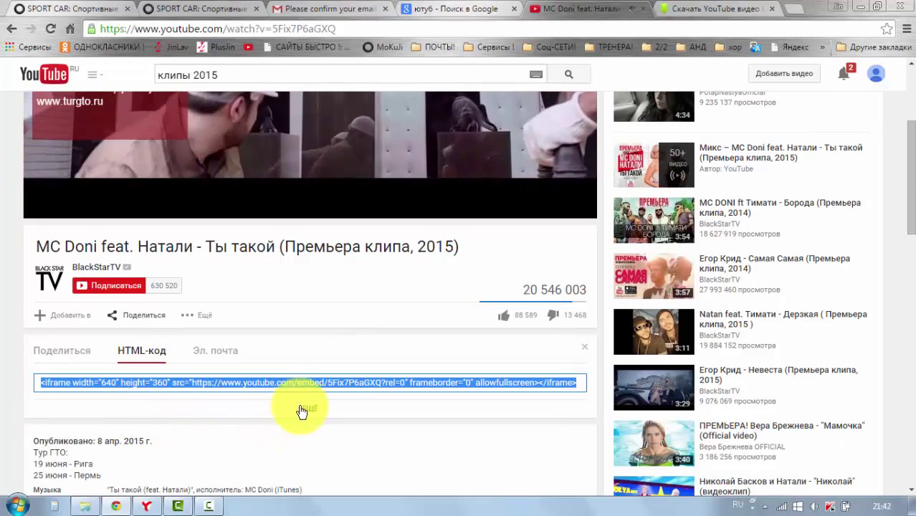
pyautogui.click(301, 411)
pyautogui.scroll(-3, 86, 427)
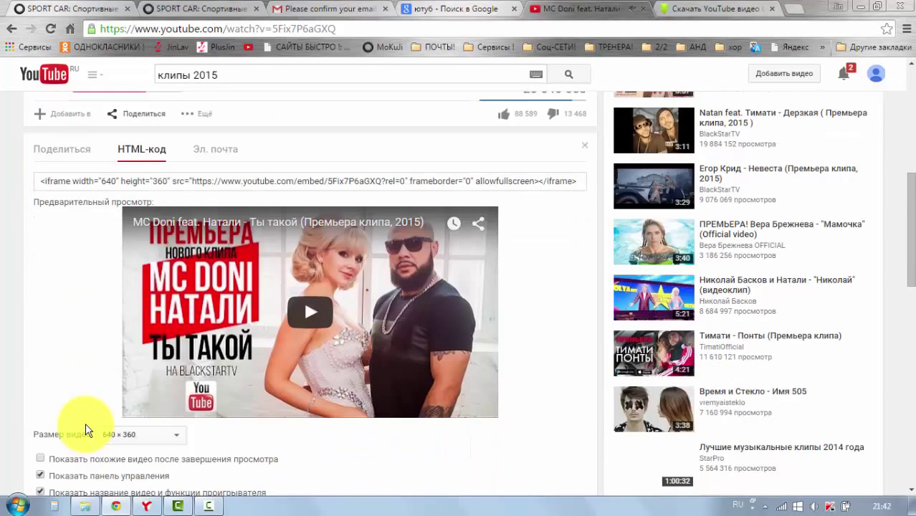
pyautogui.scroll(-2, 86, 431)
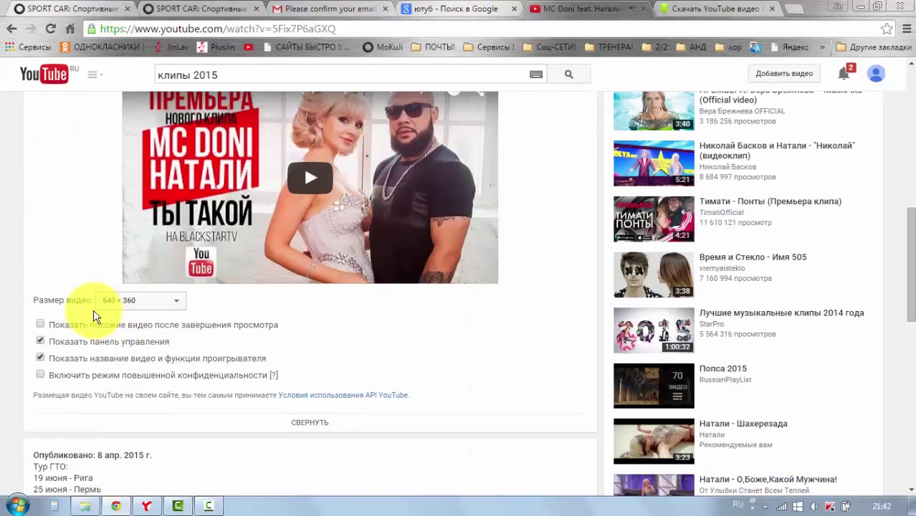